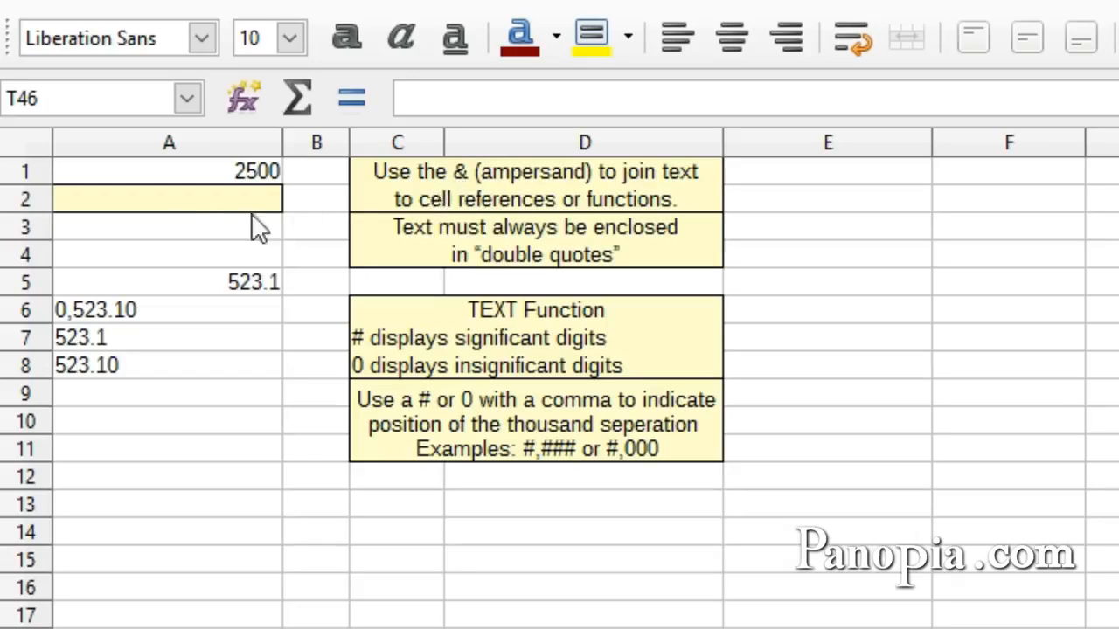
Enter a formula in cell A2 that joins the text "Total is $" to the value in A1: ="Total is $"&A1.
left_click(201, 215)
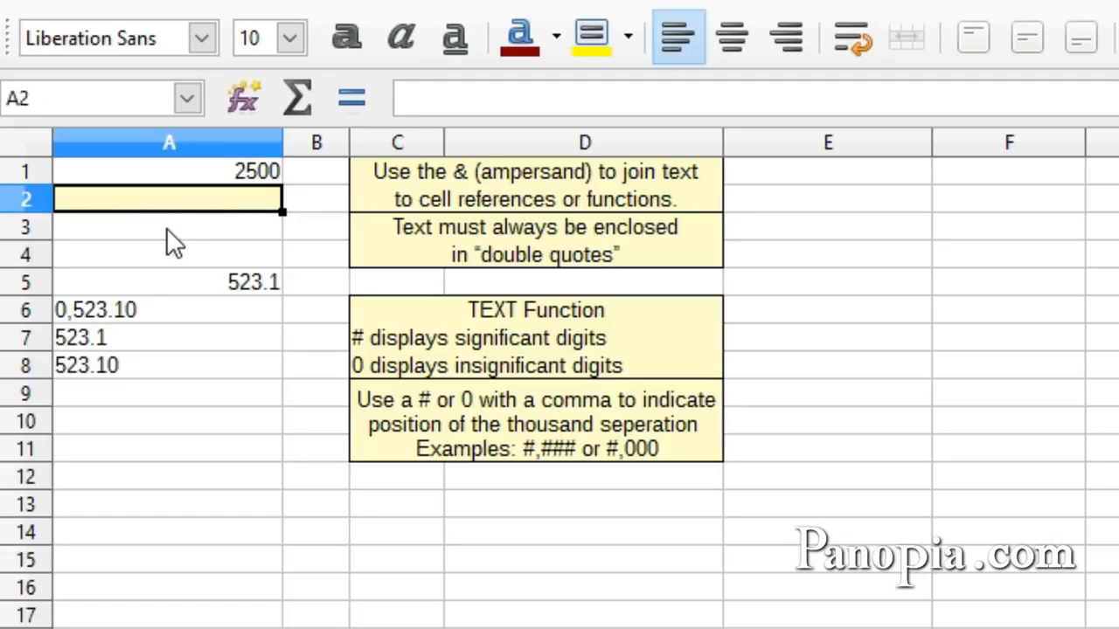
type("=")
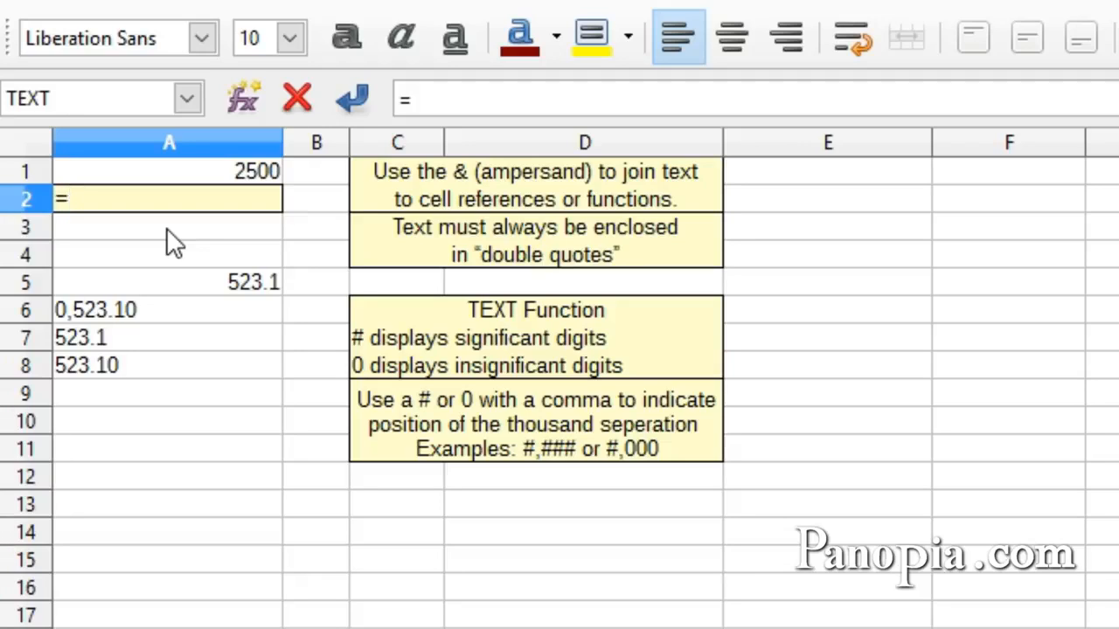
type("\"Total")
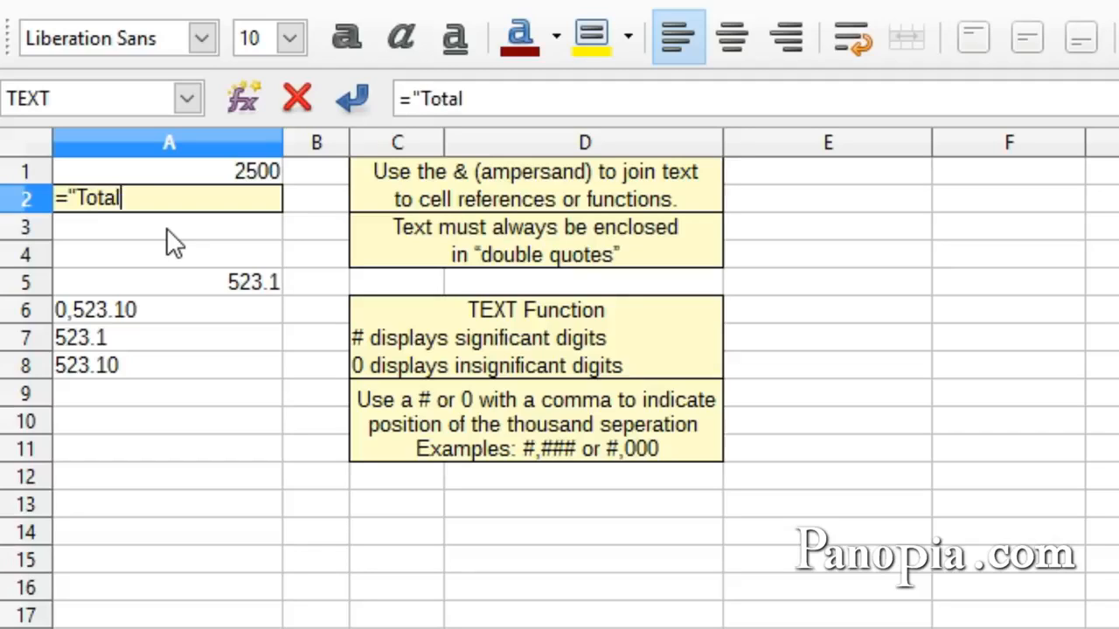
type(" is $")
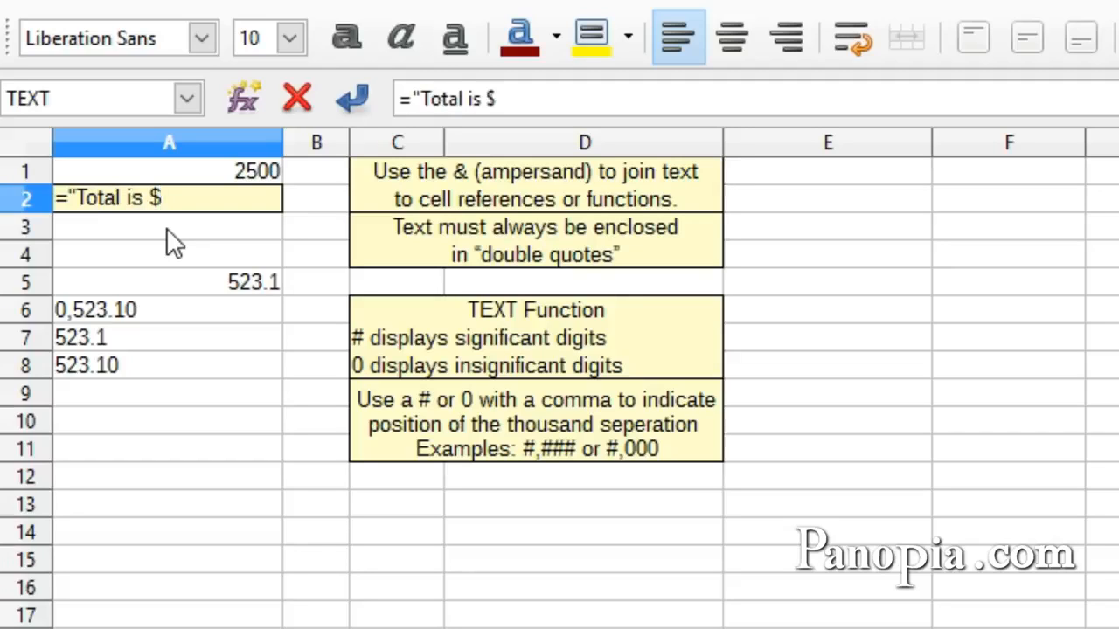
type("\"&")
left_click(215, 174)
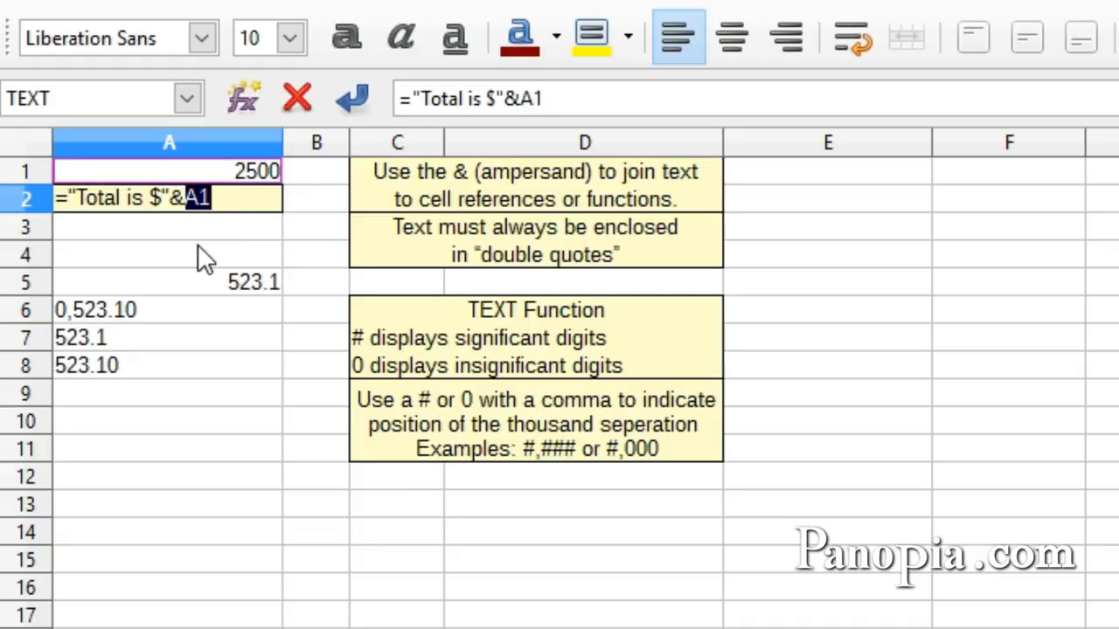
key("Return")
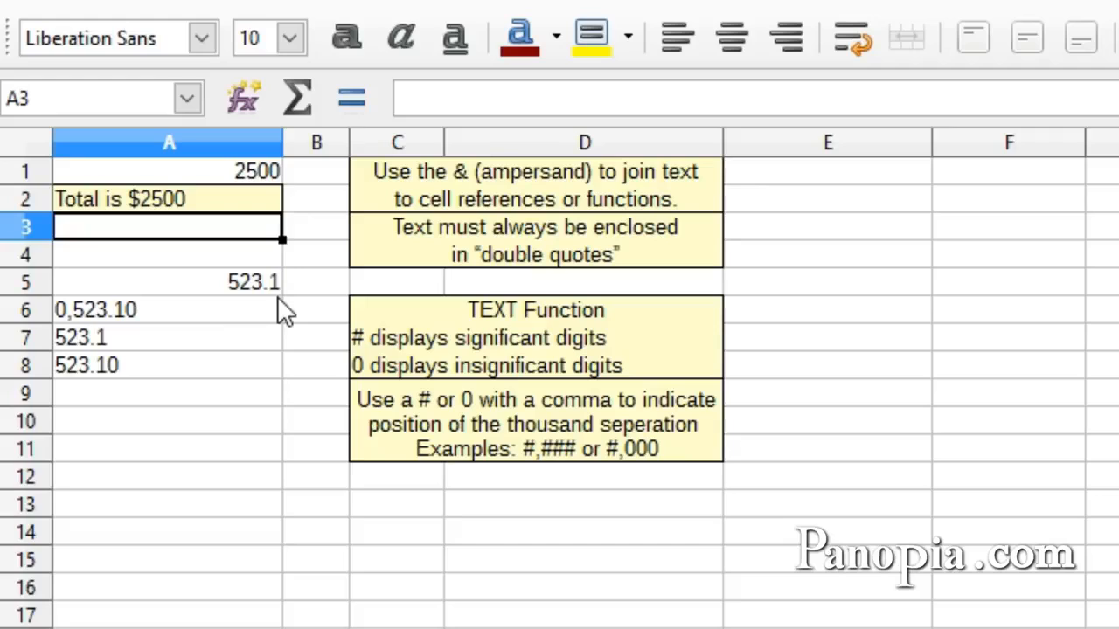
Examine the TEXT formulas in cells A6, A7 and A8 to compare how their format codes display the number in A5.
left_click(173, 311)
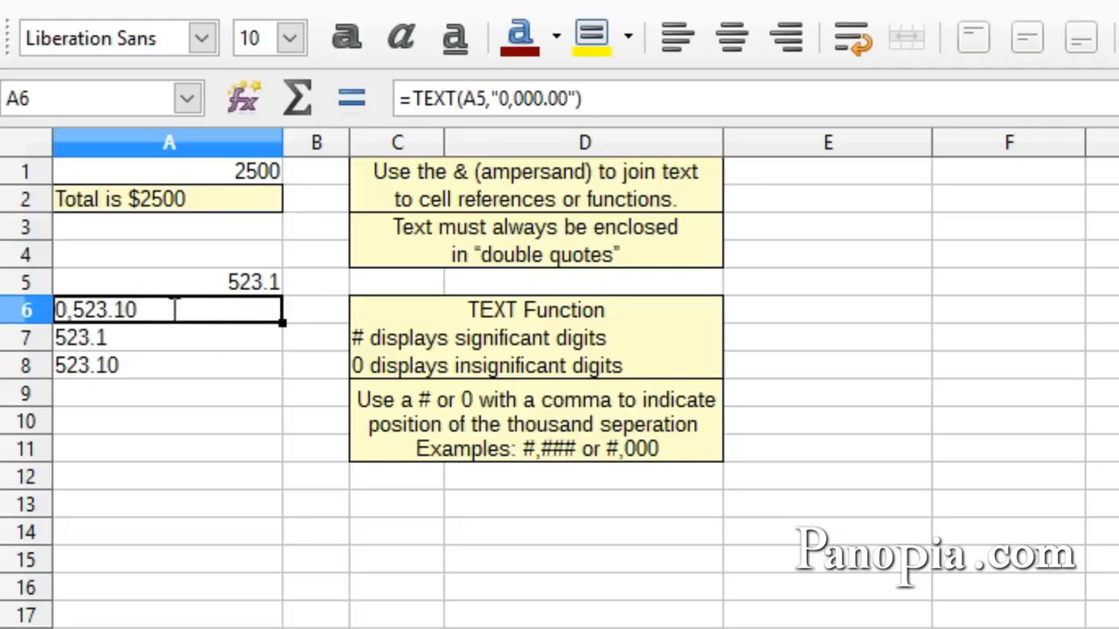
double_click(175, 308)
key("End")
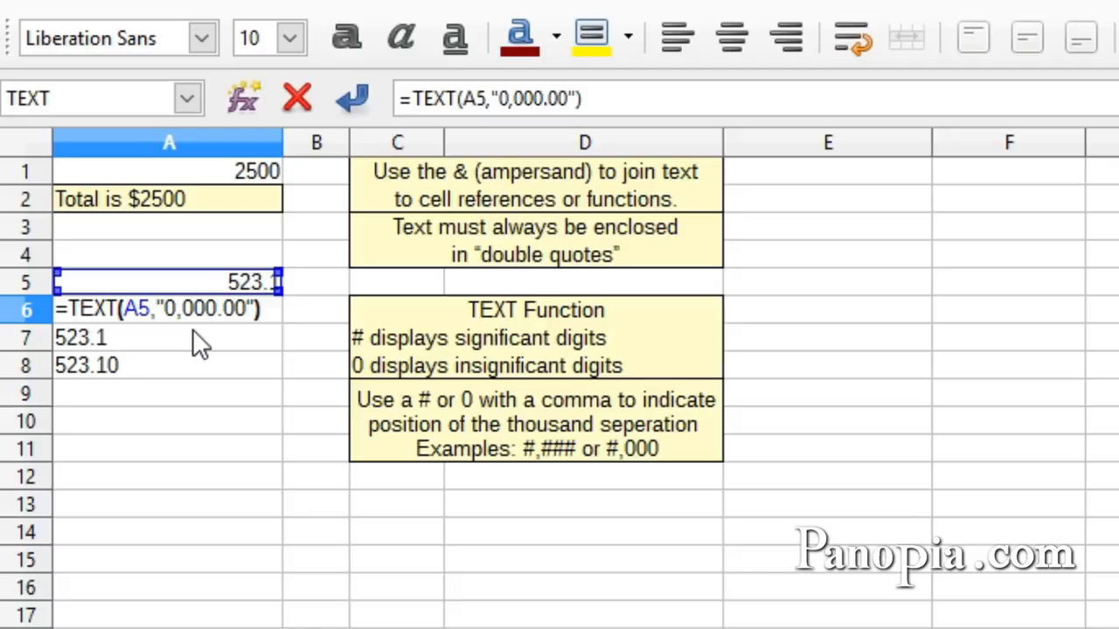
key("Return")
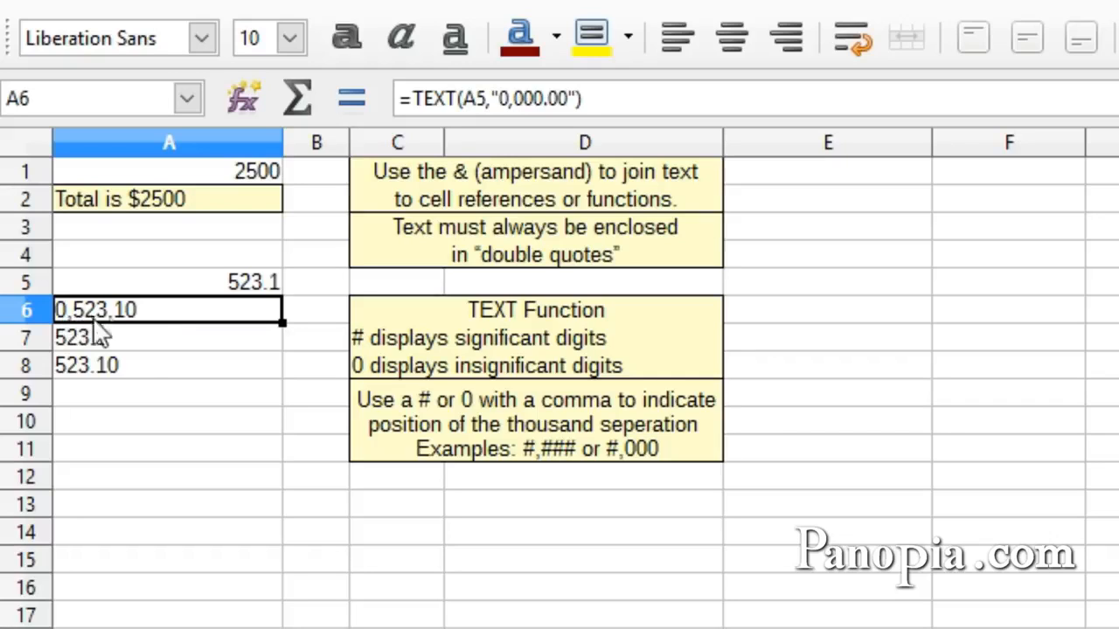
left_click(146, 347)
double_click(146, 347)
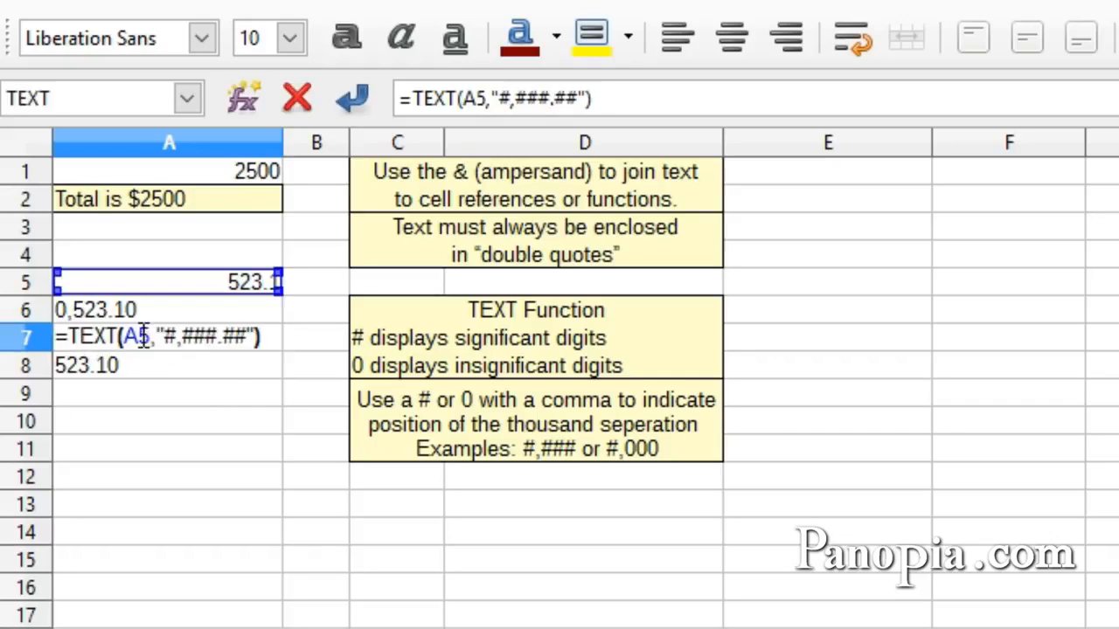
left_click(265, 335)
key("Return")
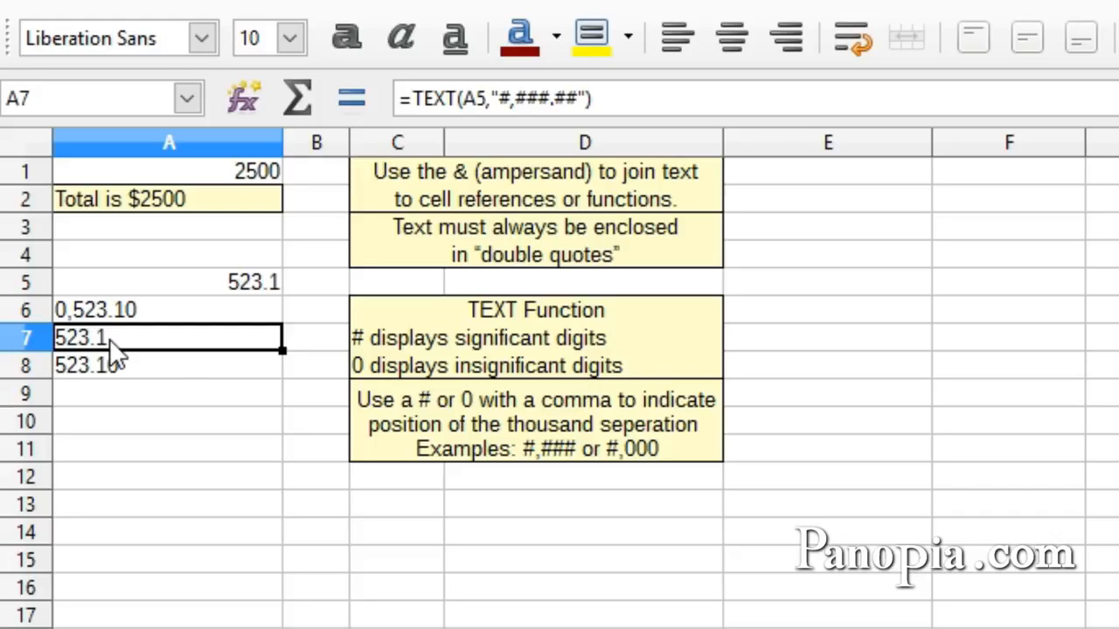
left_click(156, 375)
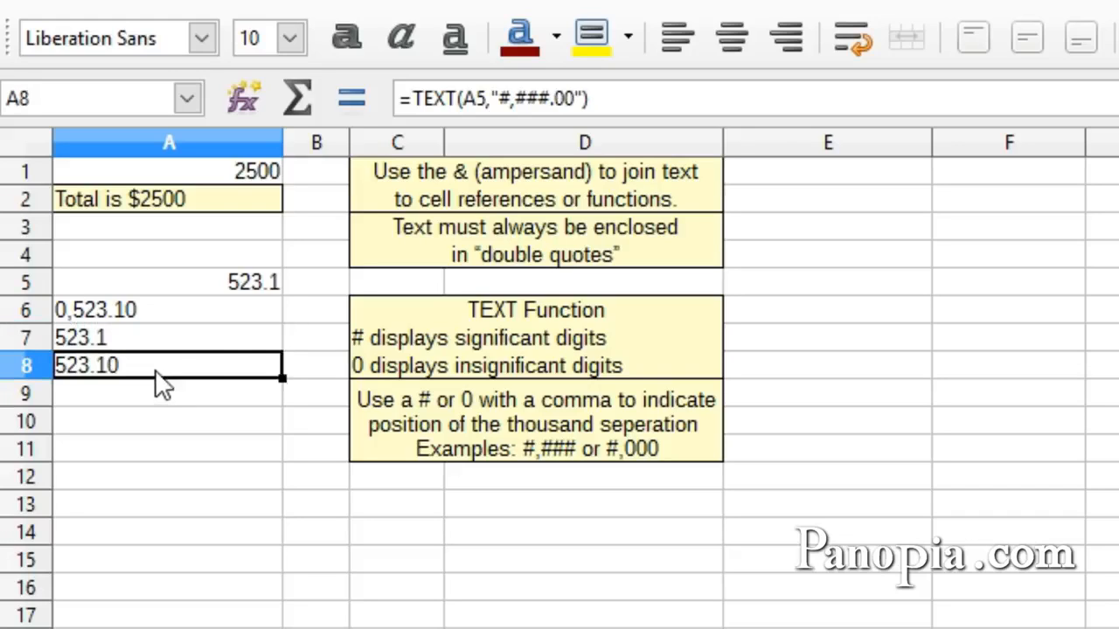
key("F2")
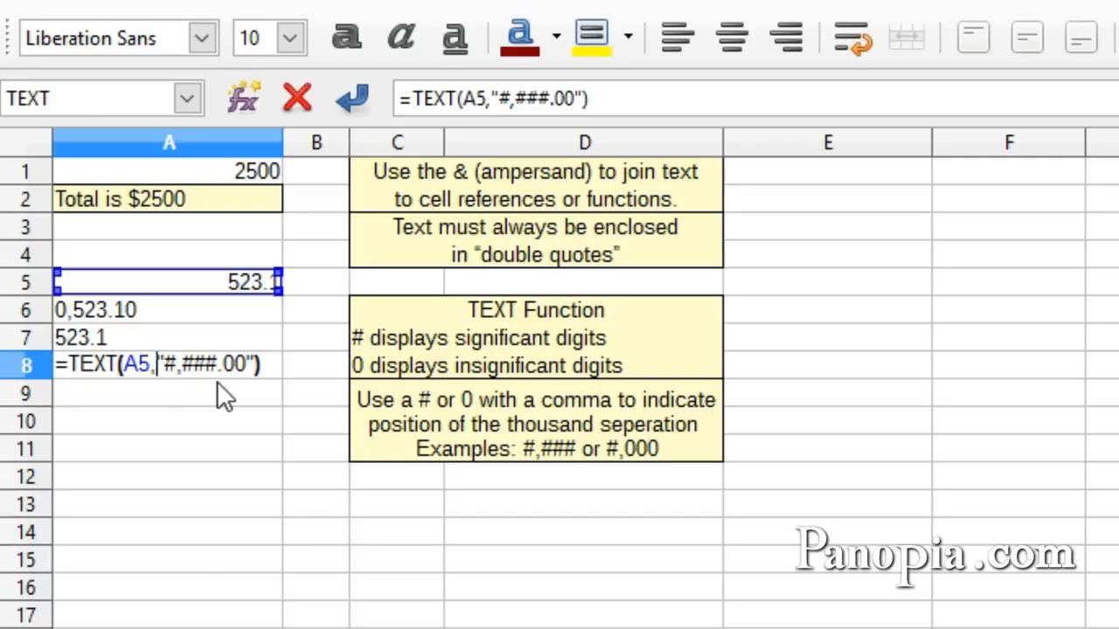
left_click(163, 381)
key("Return")
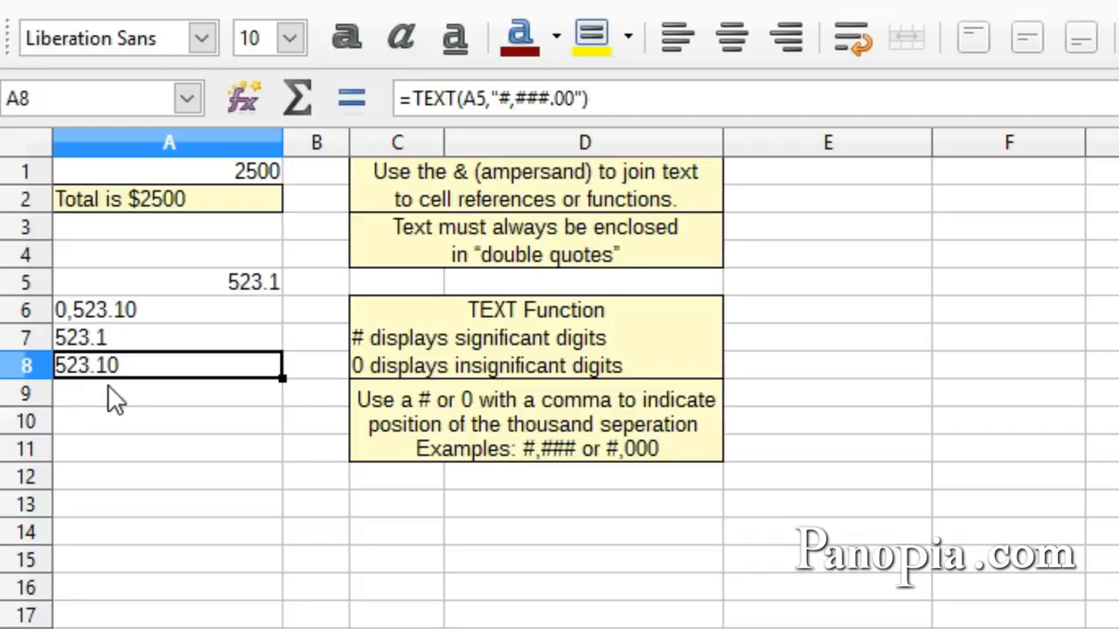
Replace the formula in cell A2 with ="Total is $"&TEXT(A1,"#,###.00").
left_click(153, 203)
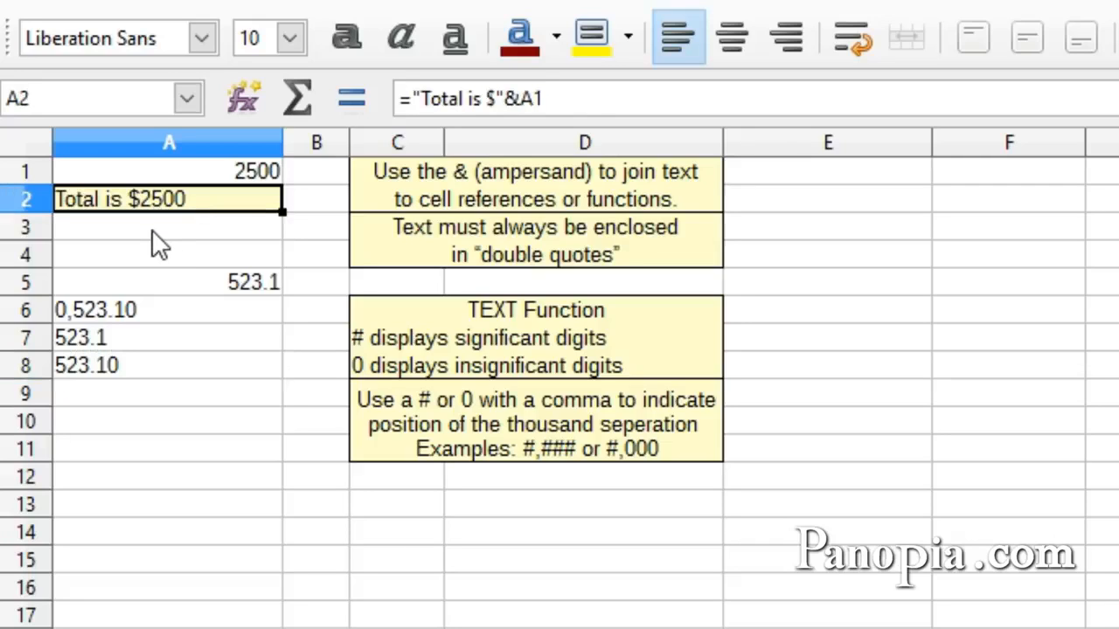
key("Delete")
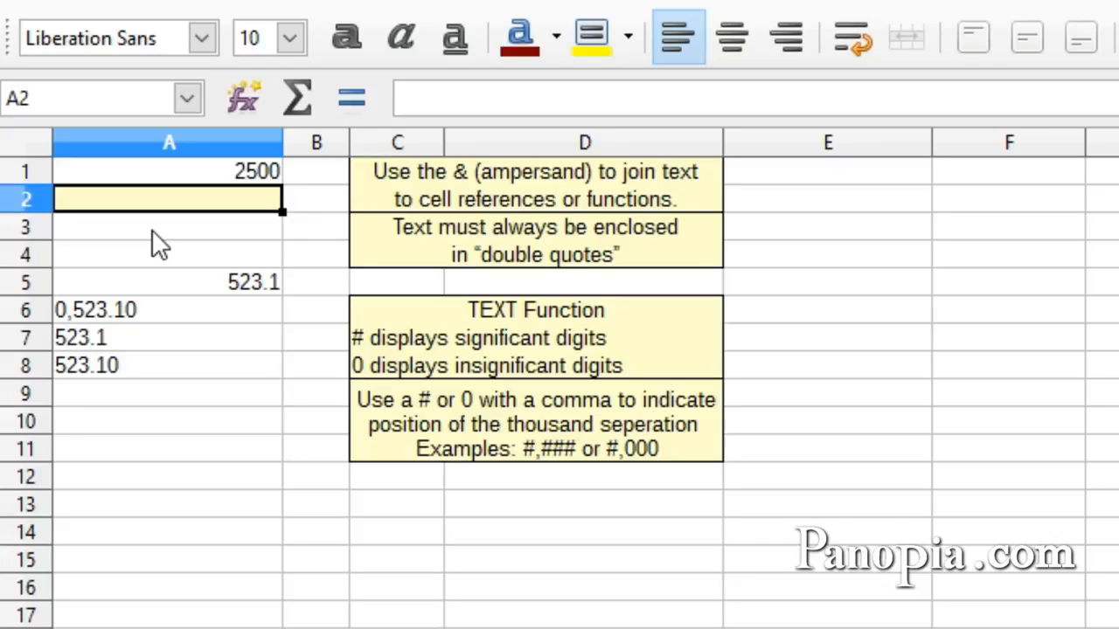
type("=")
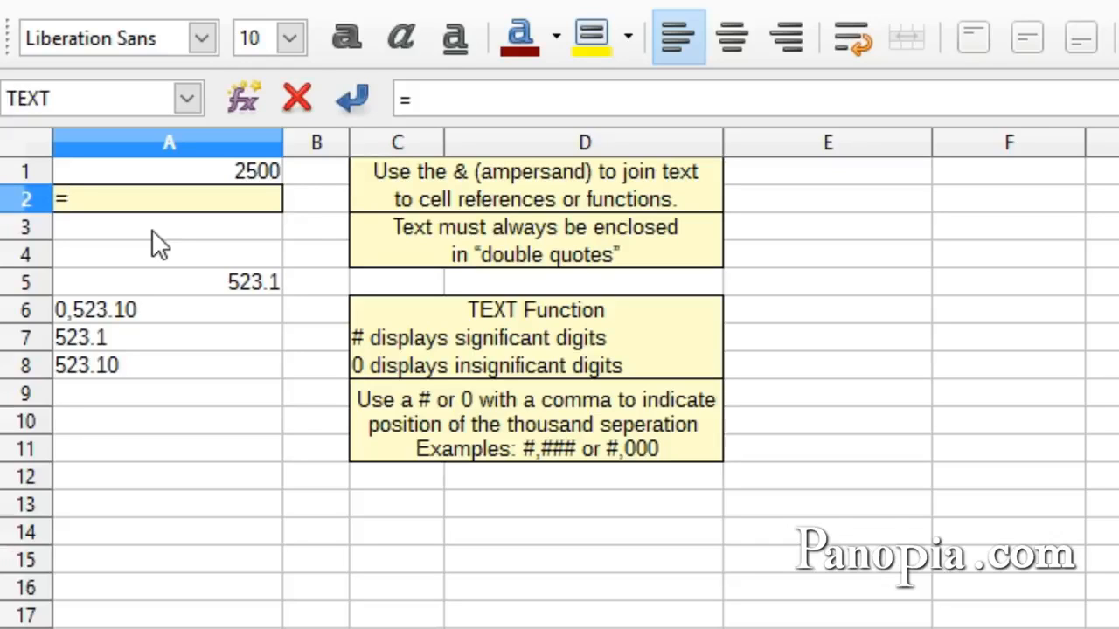
type("\"Tota")
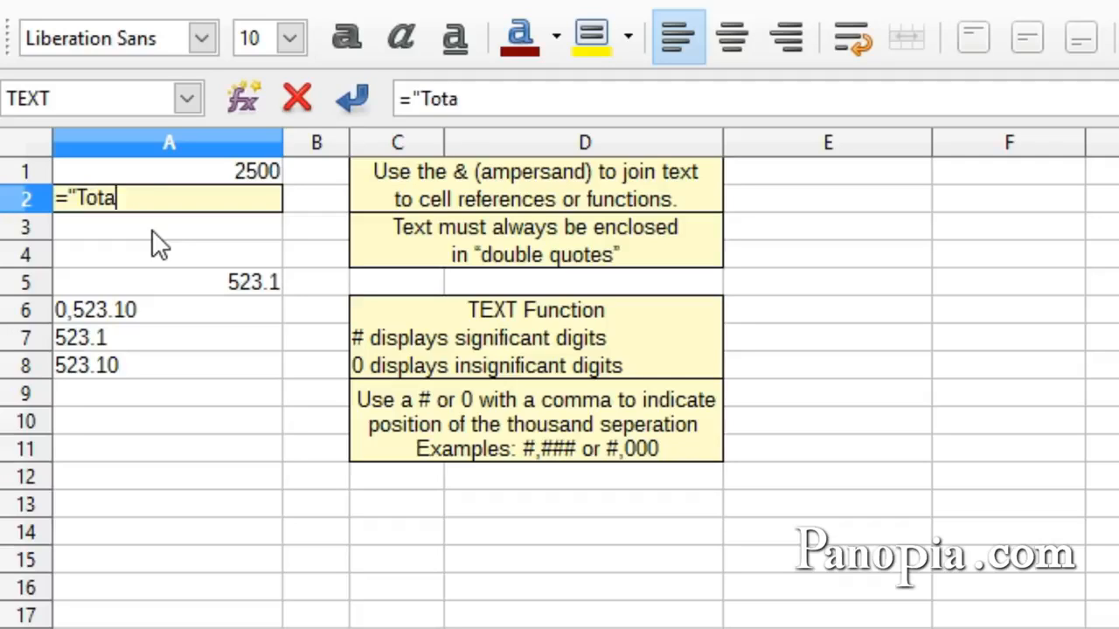
type("l is $")
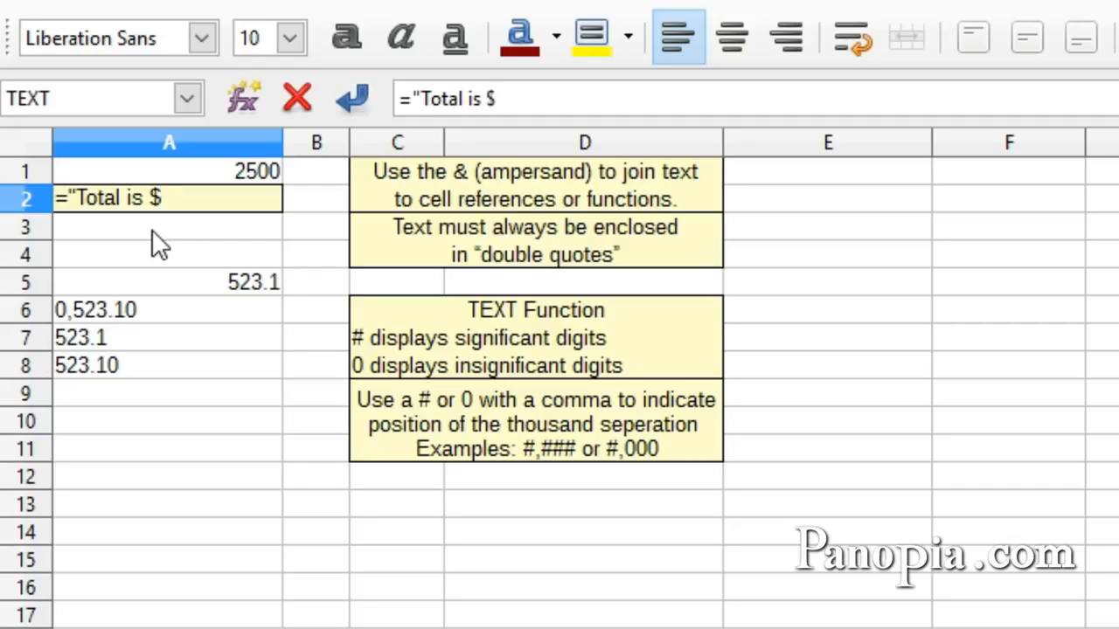
type("\"&")
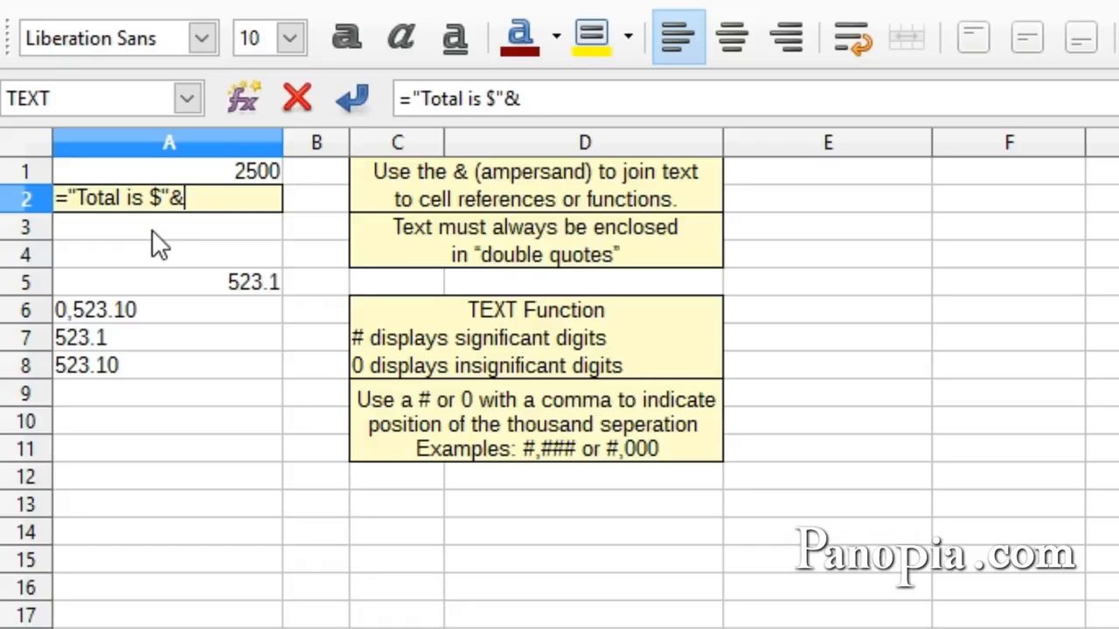
type("text")
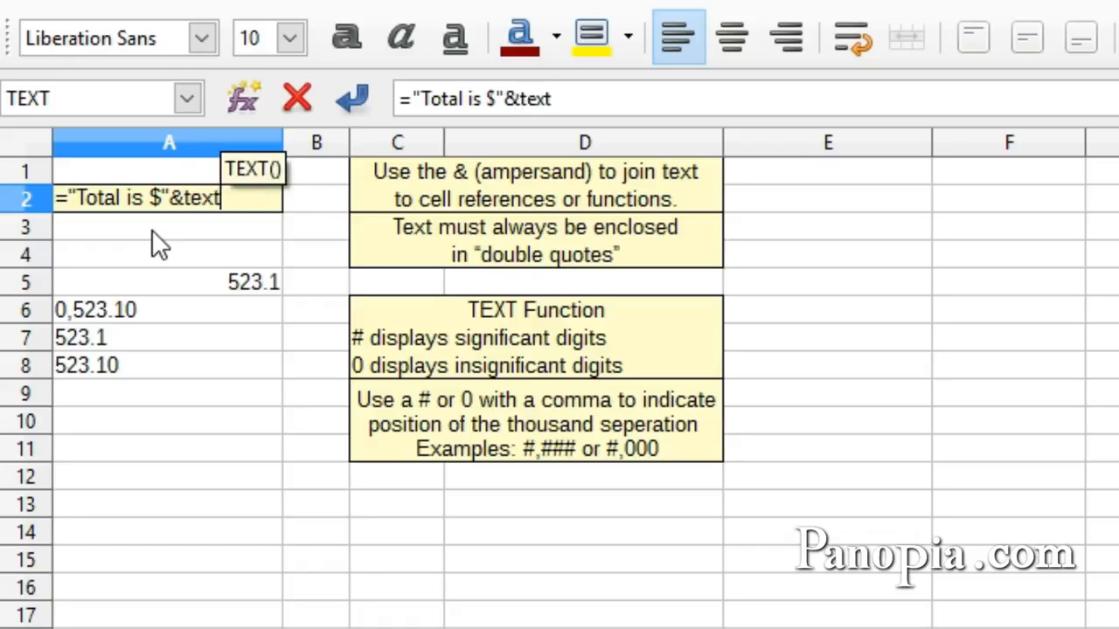
key("Return")
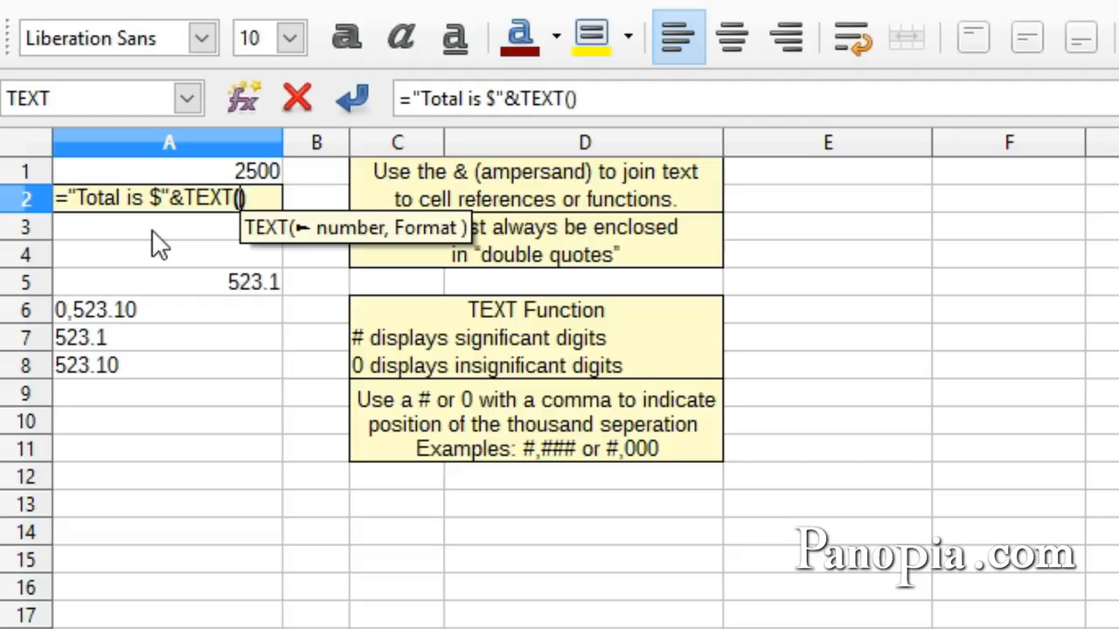
left_click(241, 174)
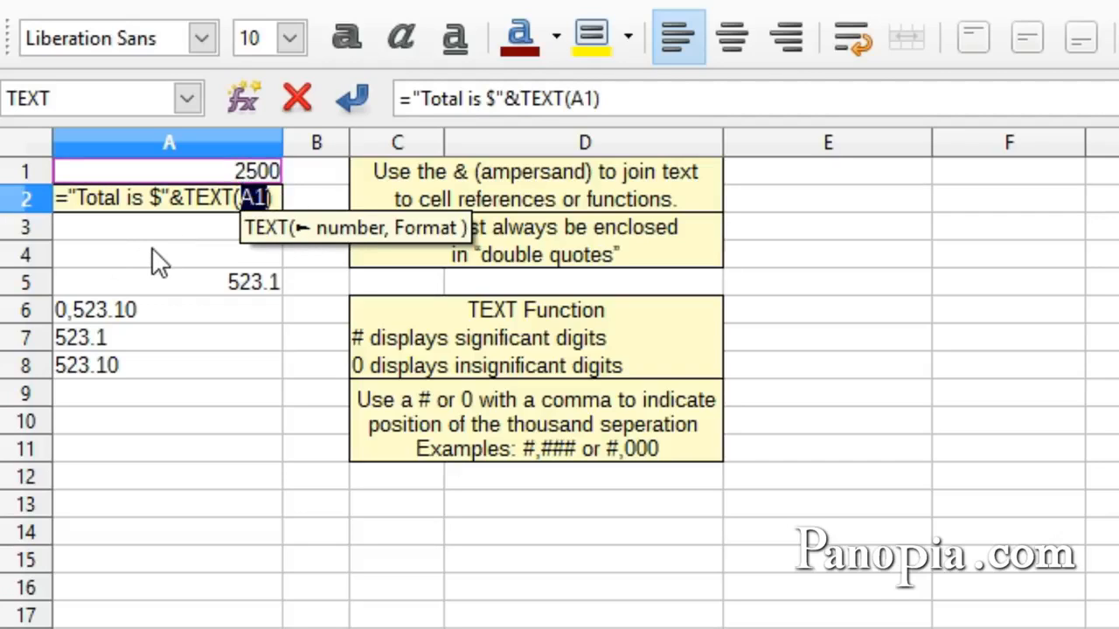
type(",")
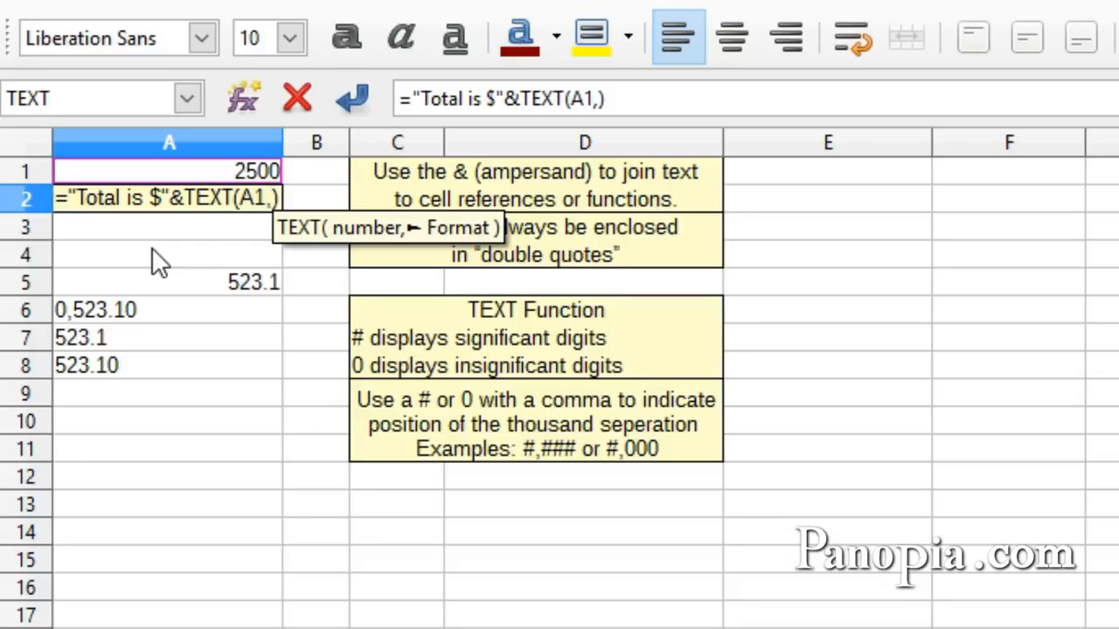
type("\"")
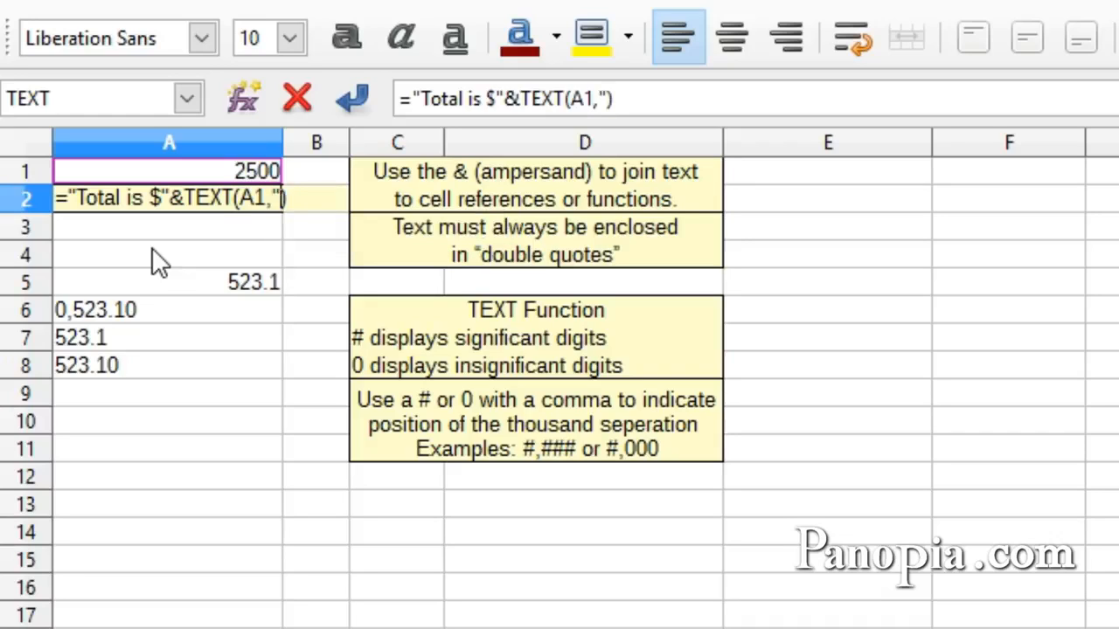
type("#,")
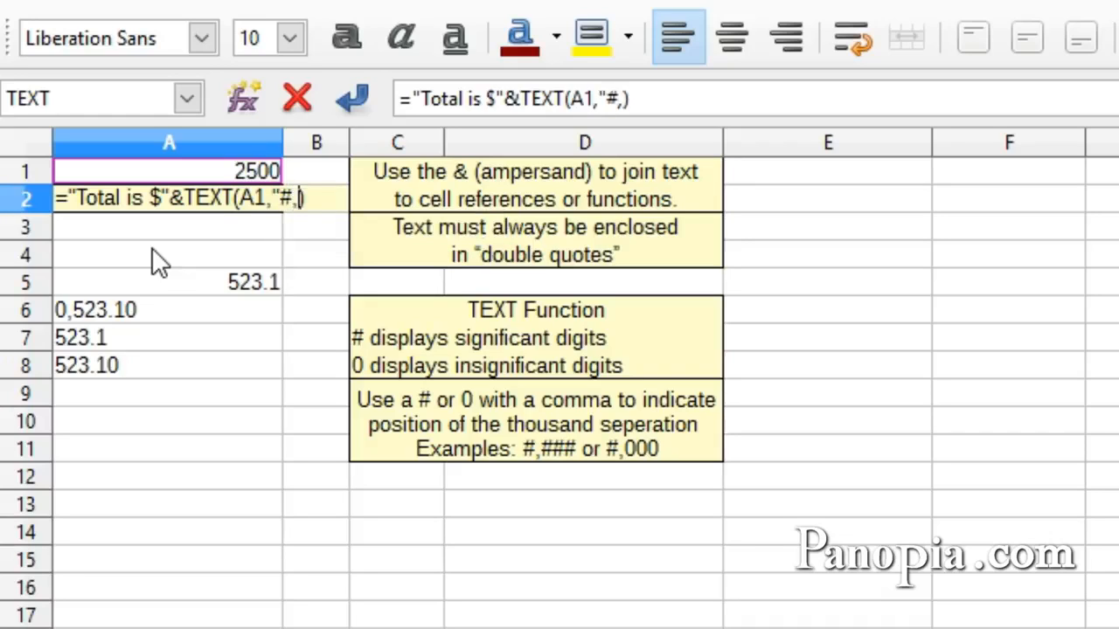
type("##")
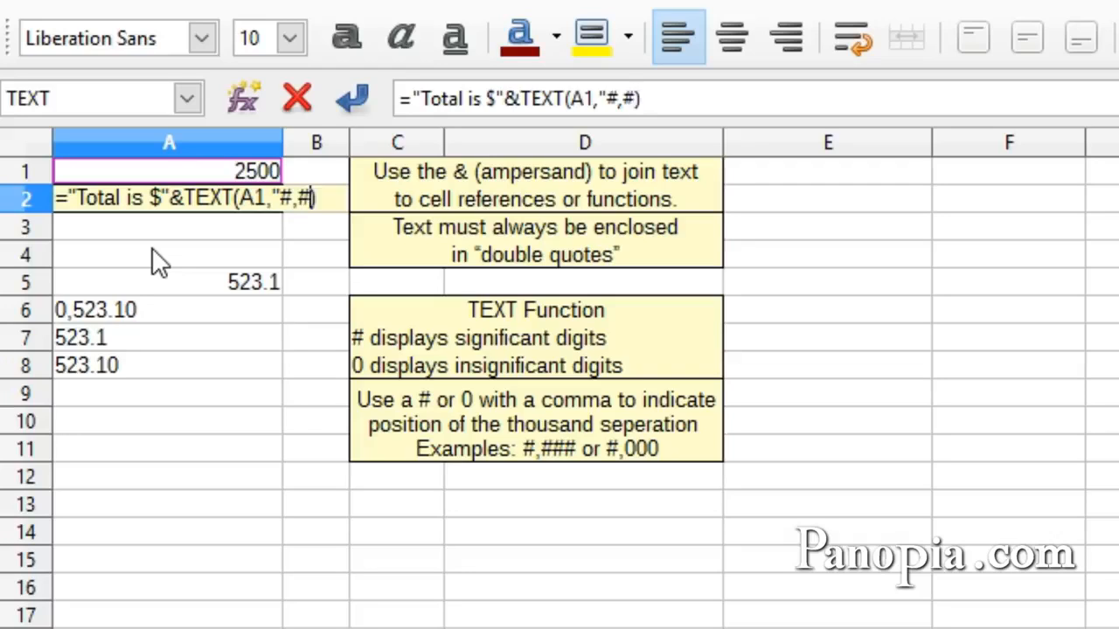
type("#\"")
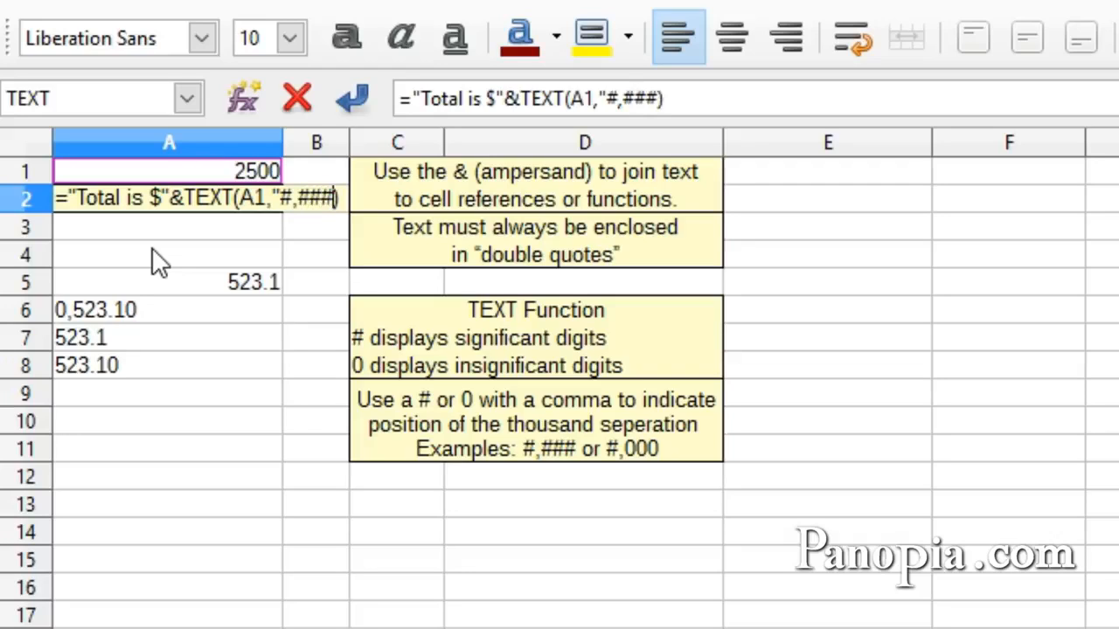
type(".00")
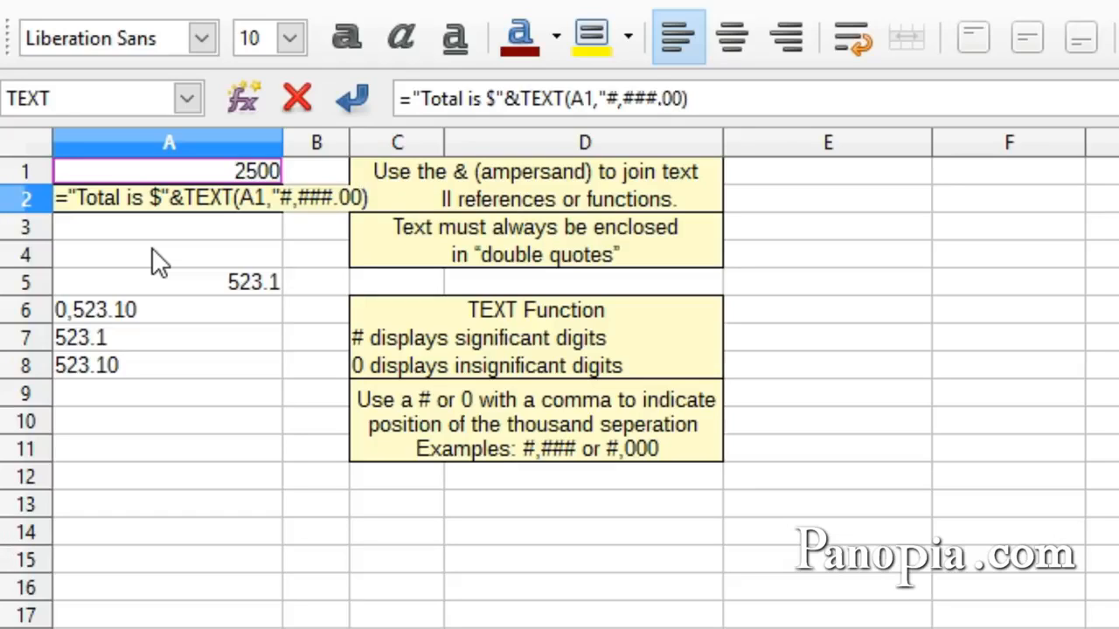
type("\"")
key("Return")
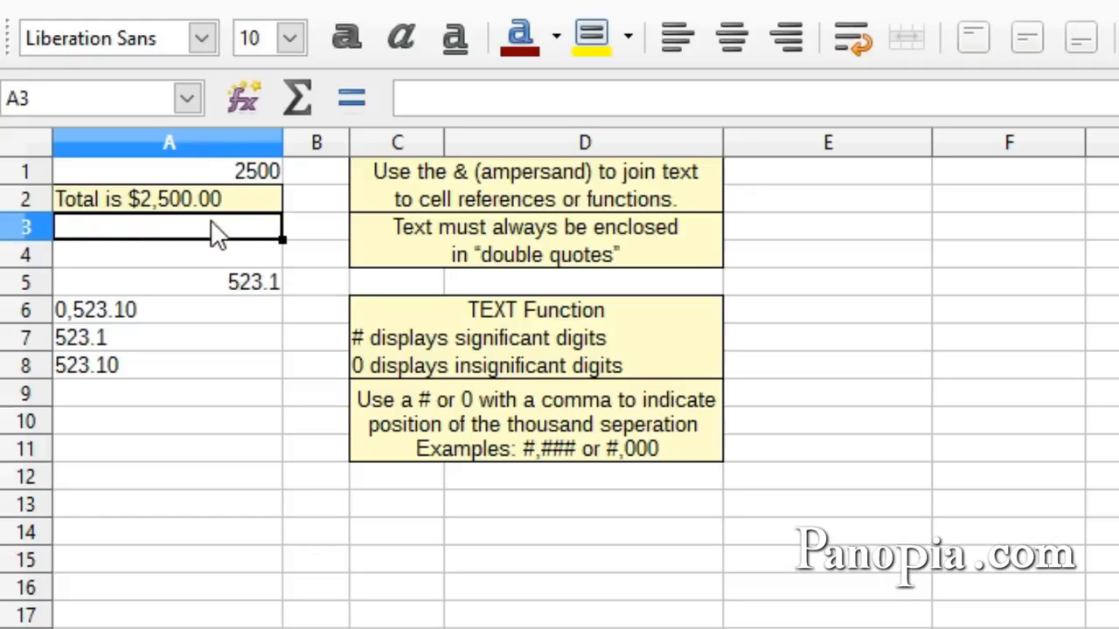
Replace the value in cell A1 with 3555000.10.
left_click(234, 175)
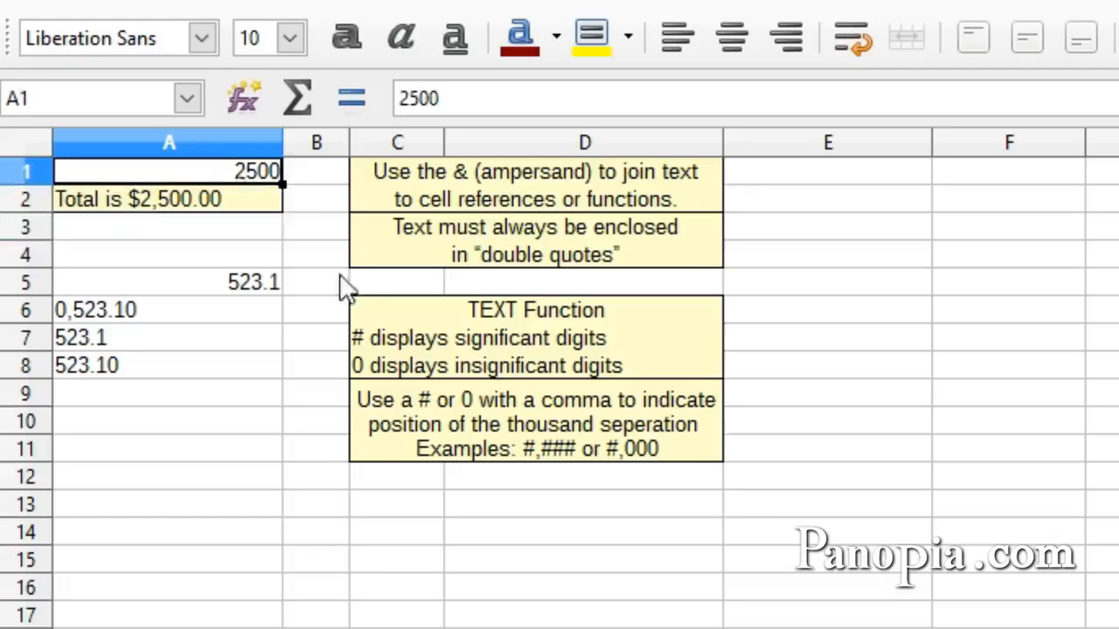
type("3")
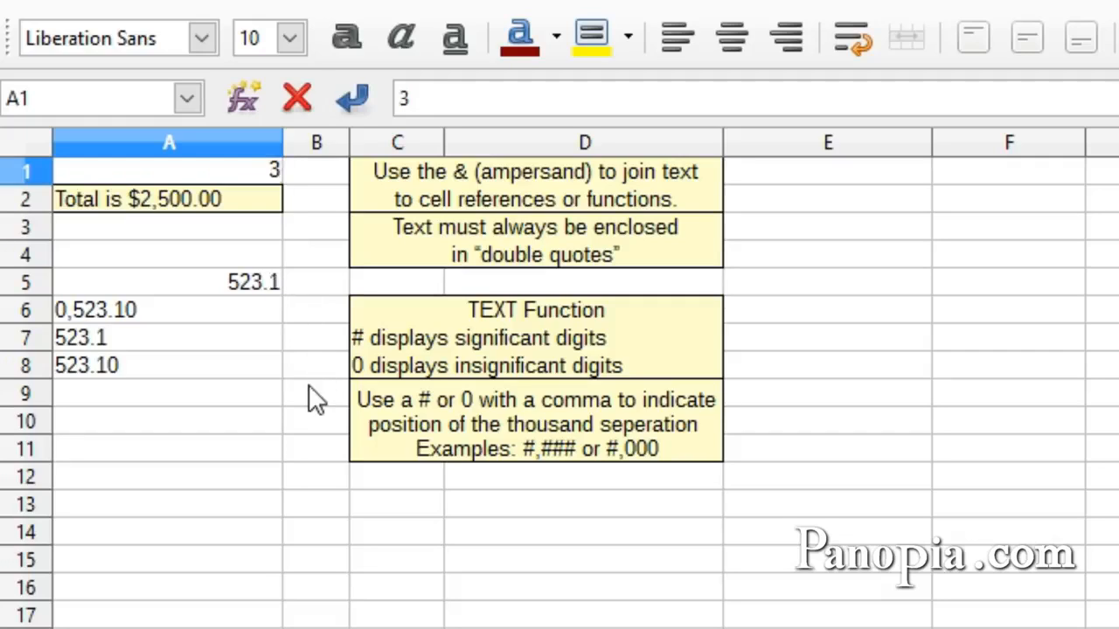
type("555")
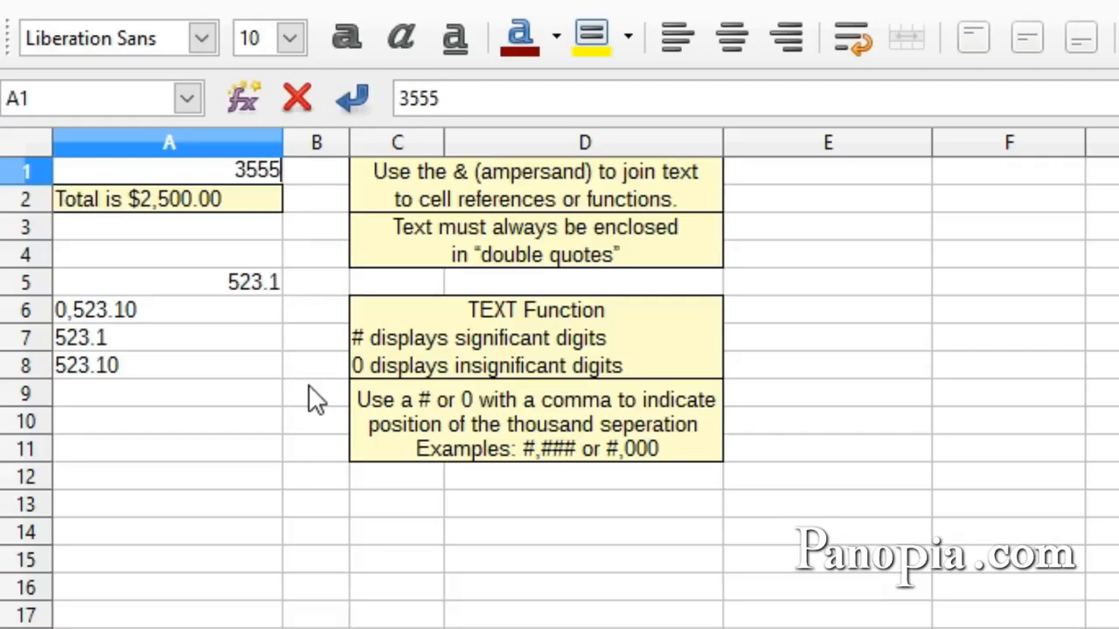
type("000")
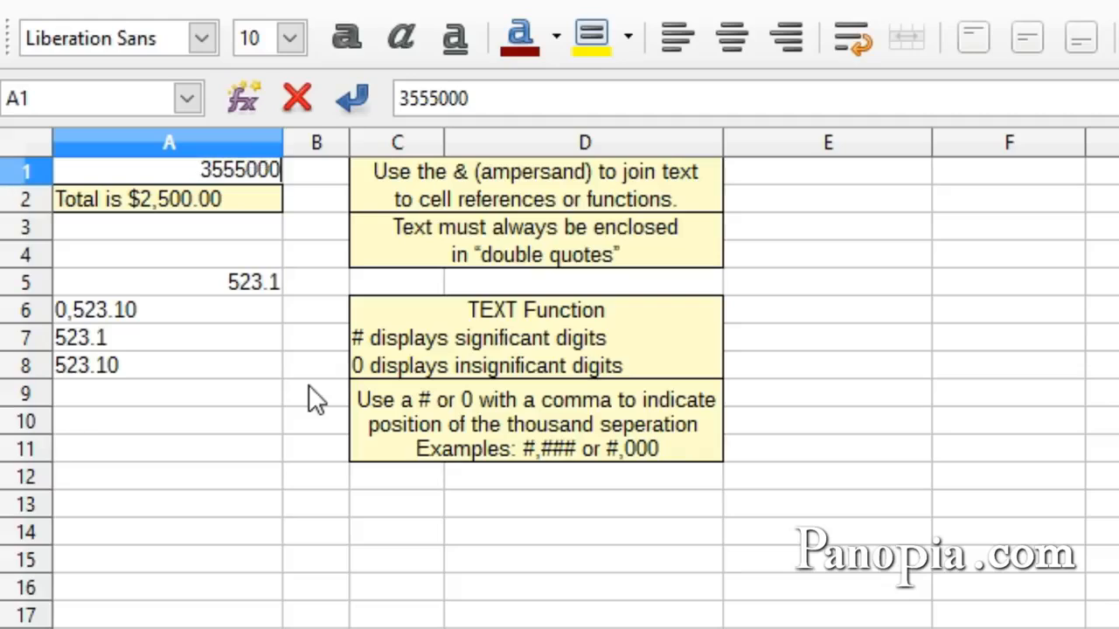
type(".10")
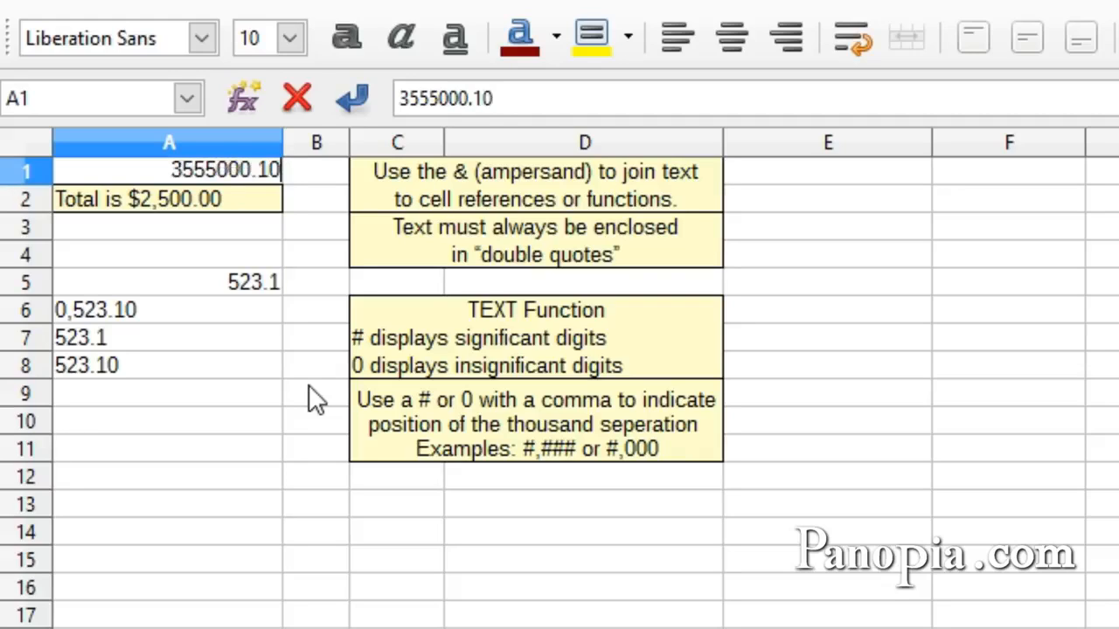
key("Return")
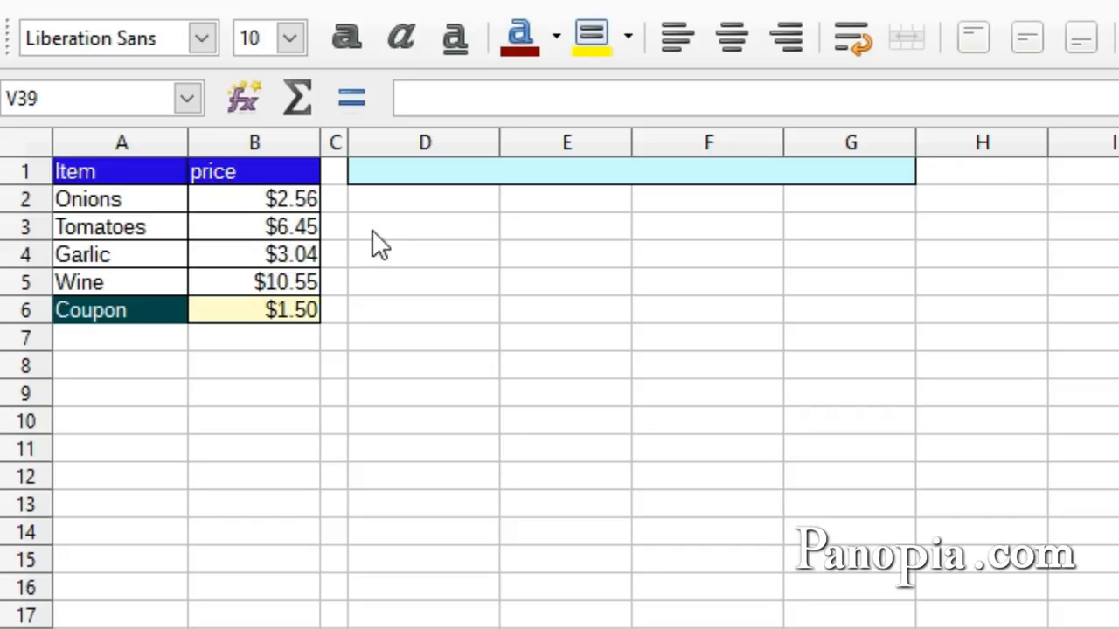
Start a formula in merged cell D1 that joins the text "Your total is $" to a TEXT function with &.
left_click(390, 173)
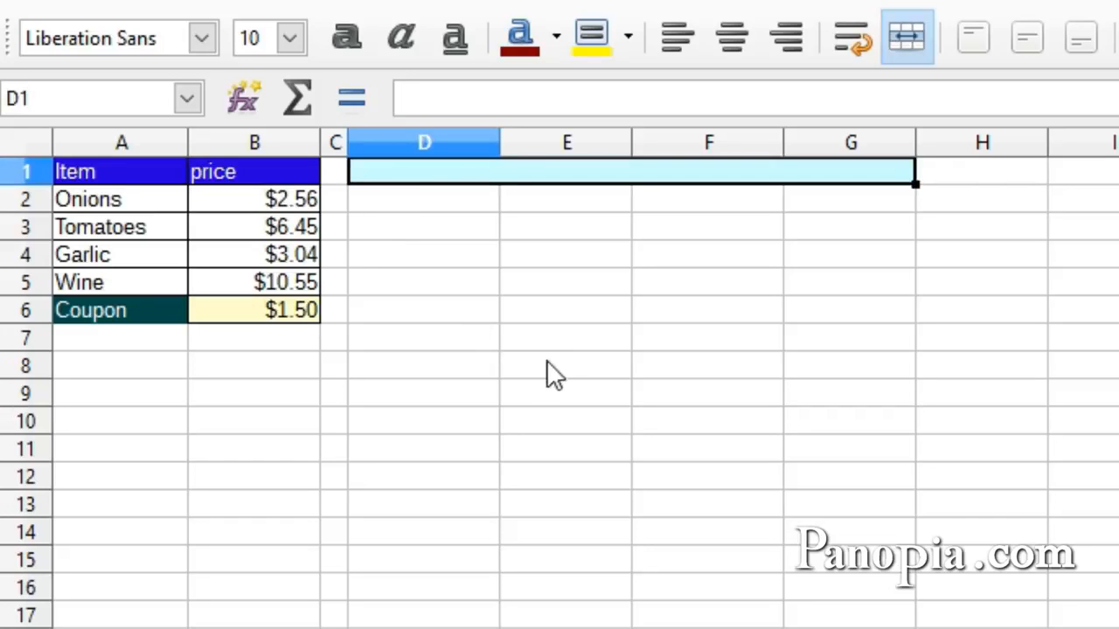
type("=")
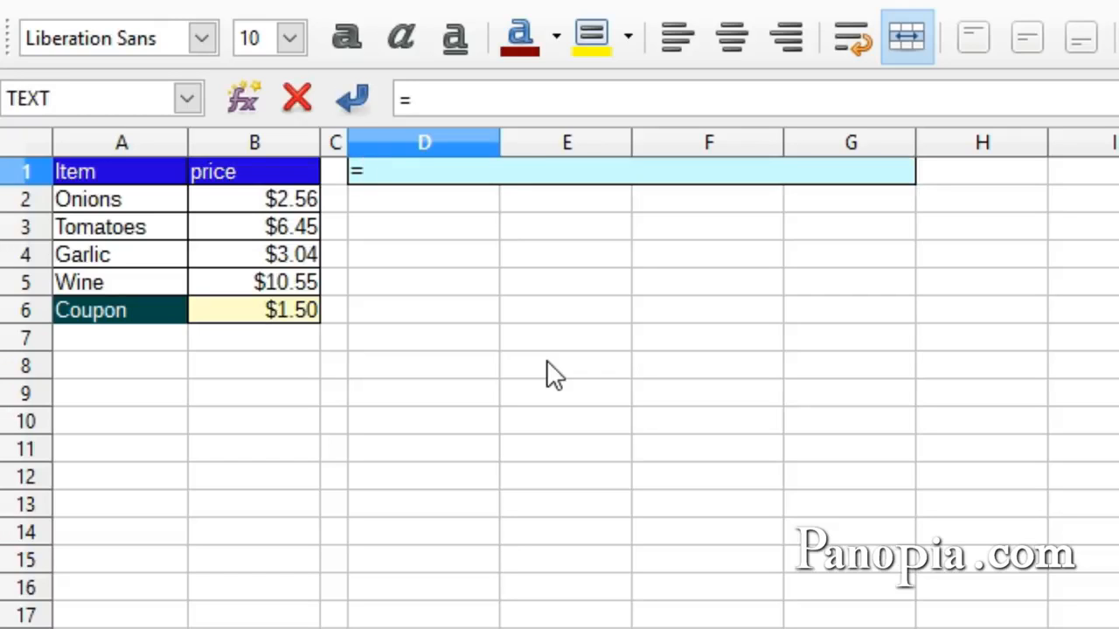
type("\"Your")
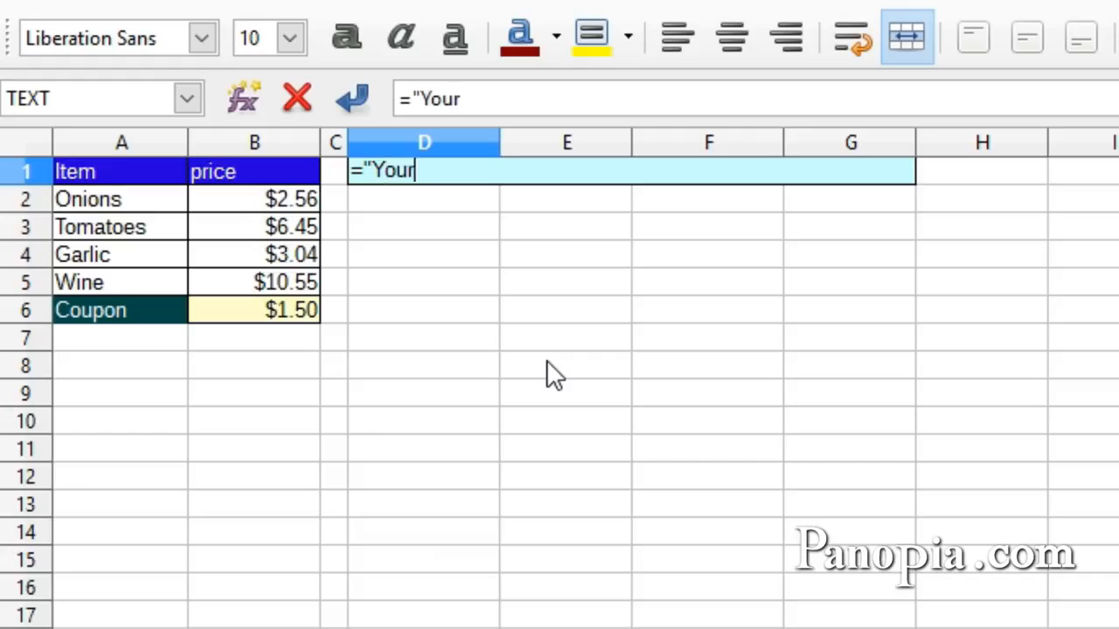
type(" total ")
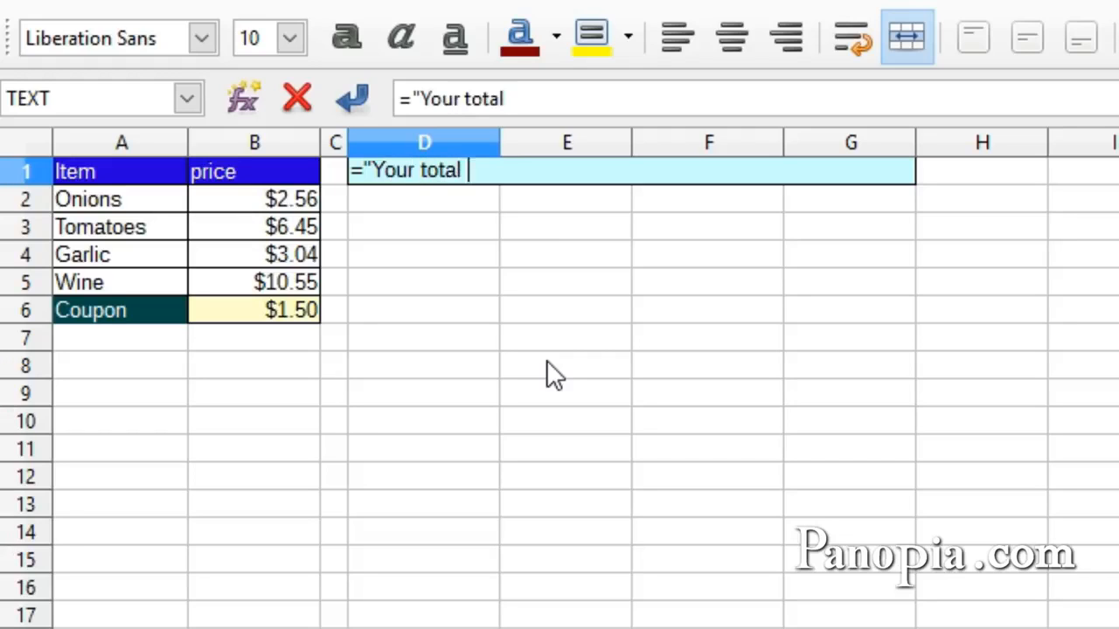
type("is $")
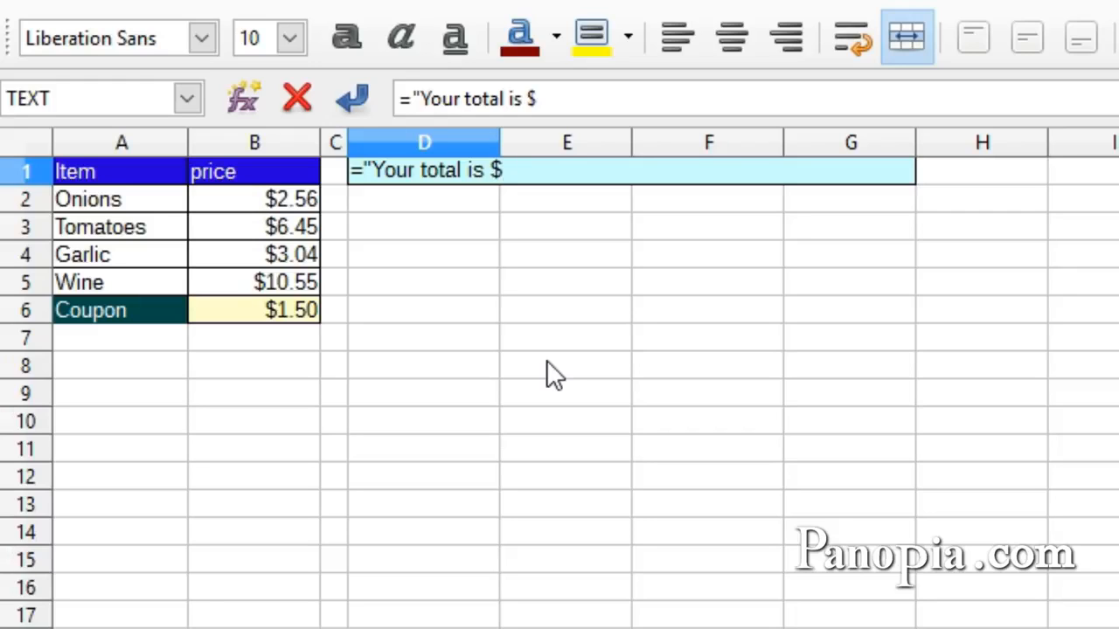
type("\"&t")
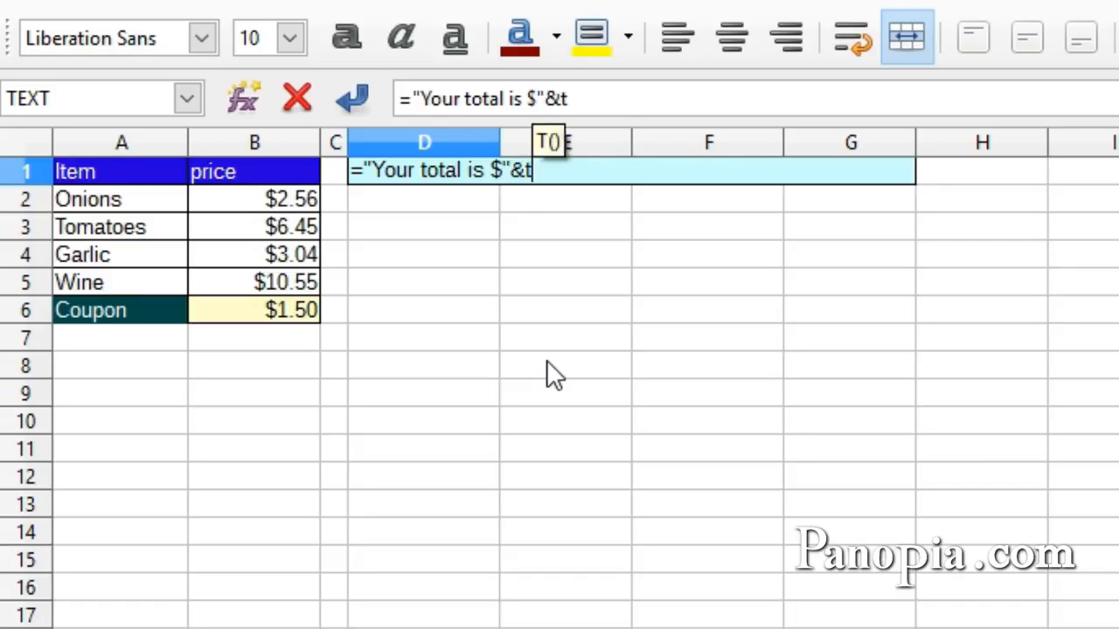
type("ext")
key("Return")
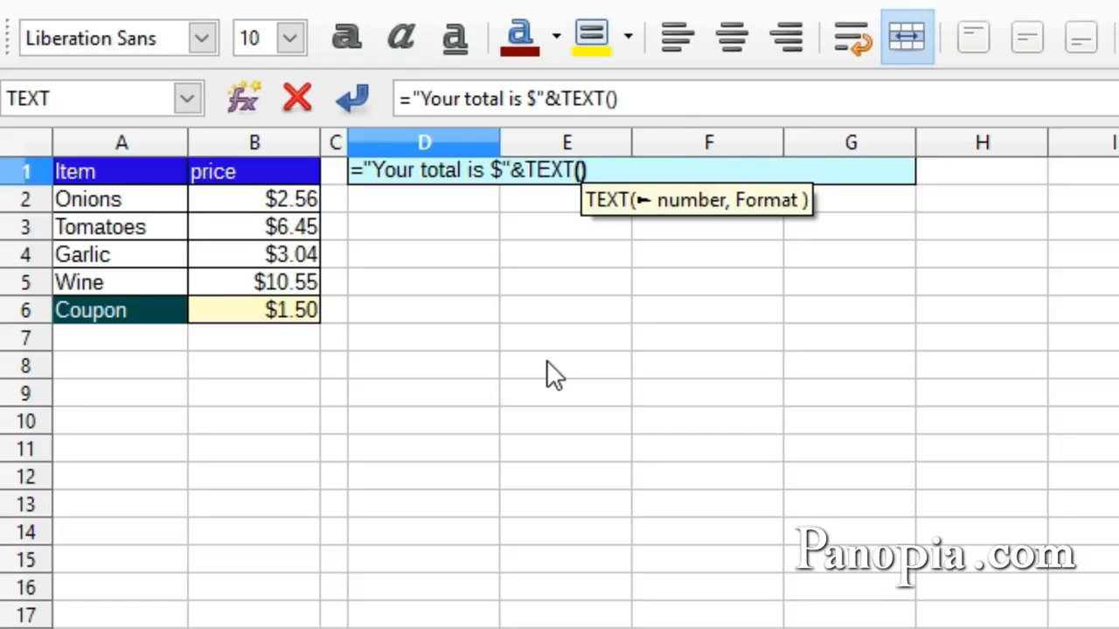
Give the TEXT function the number SUM(B2:B5)-B6, subtracting the coupon from the summed item prices.
type("sum")
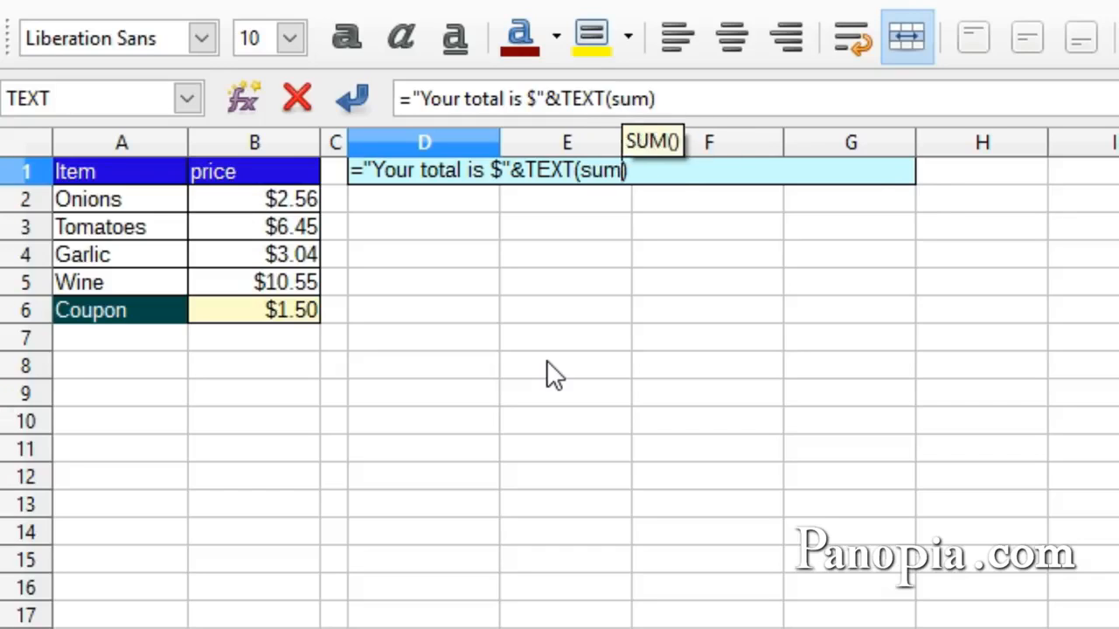
key("Return")
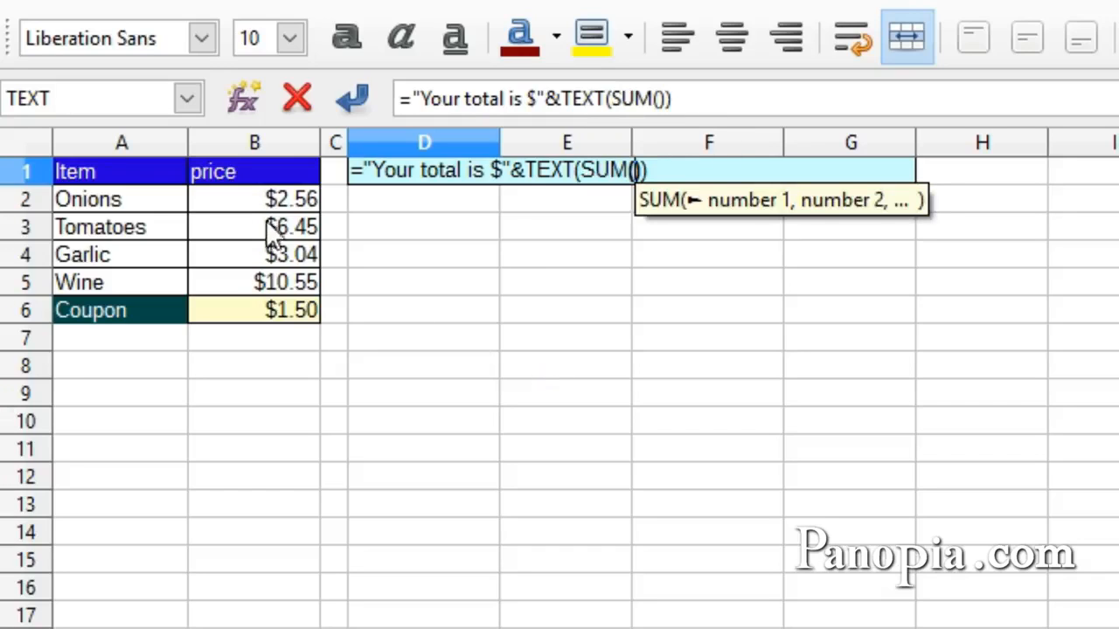
left_click_drag(273, 203, 265, 289)
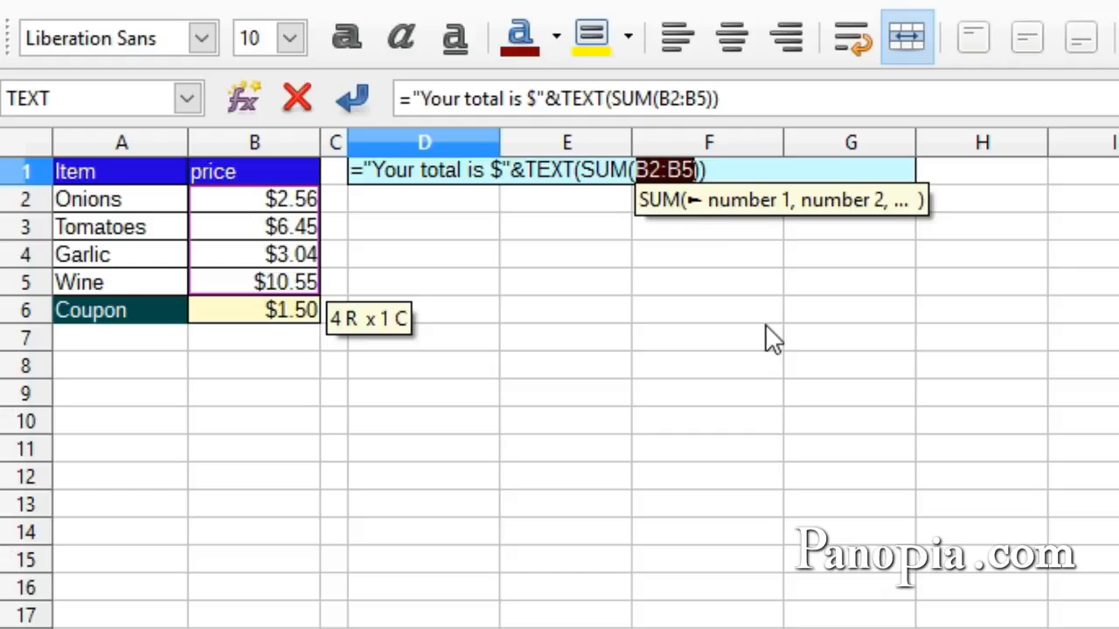
left_click(703, 166)
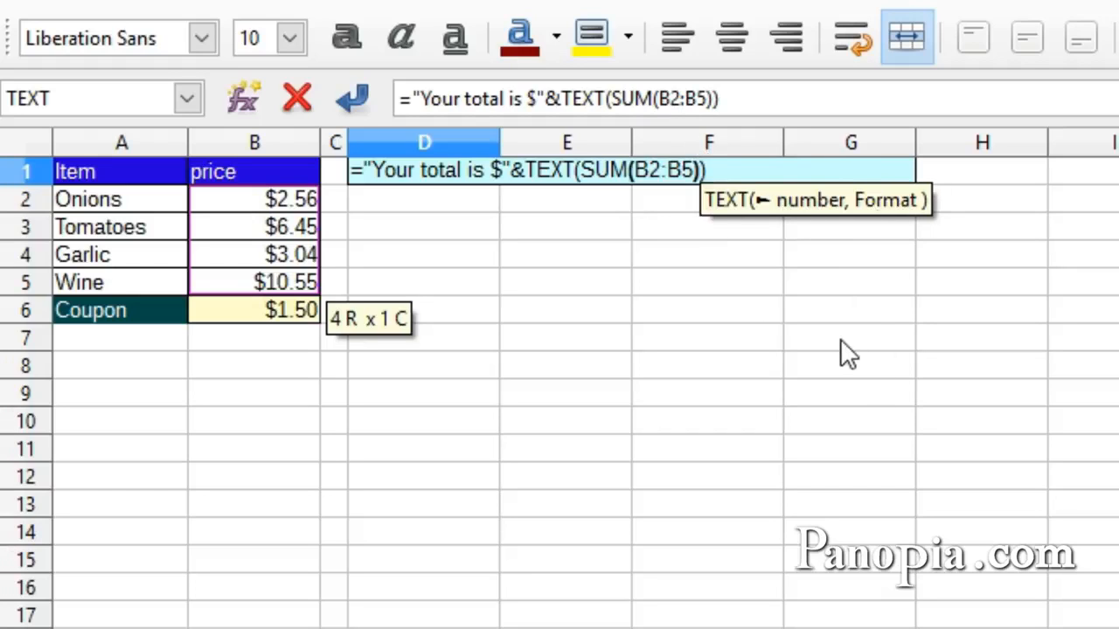
type("-")
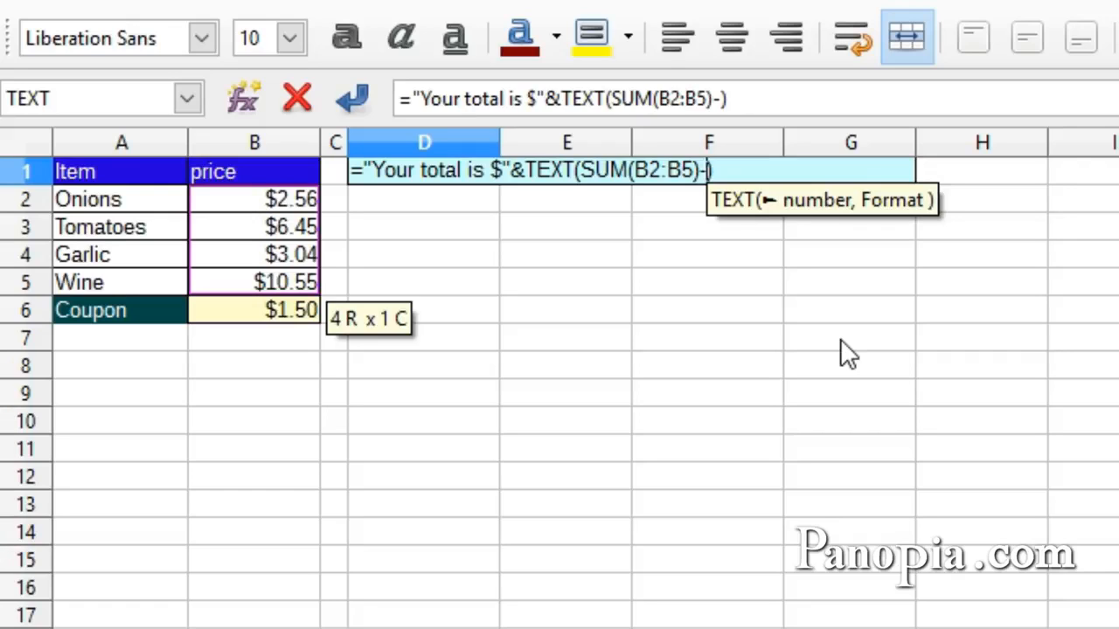
left_click(255, 314)
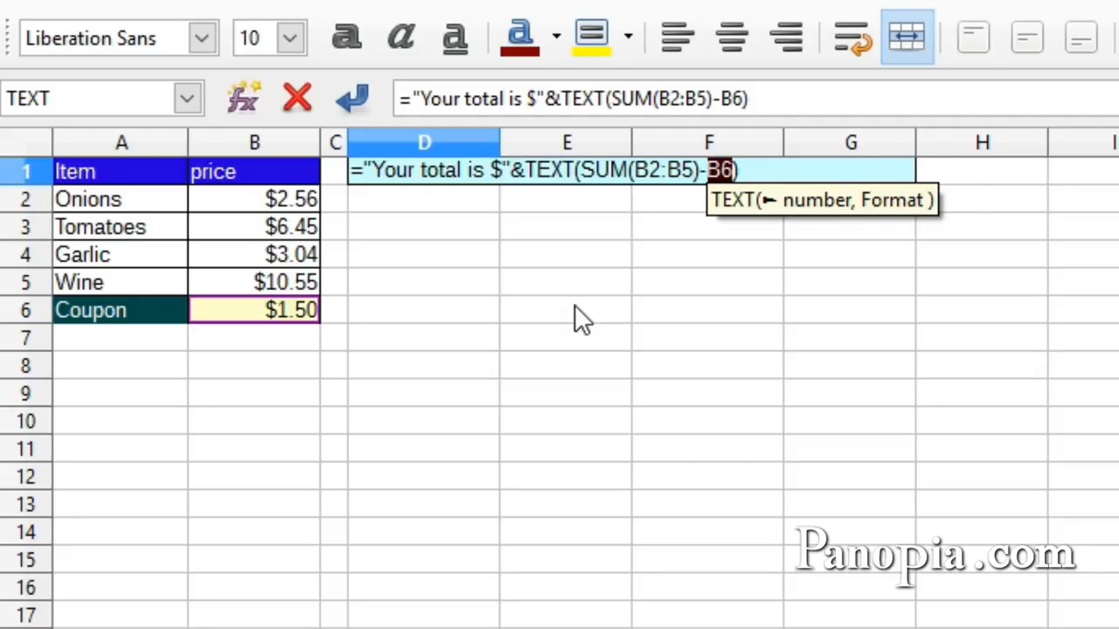
Add "#,###.00" as the format argument of the TEXT function in the D1 formula.
type(",")
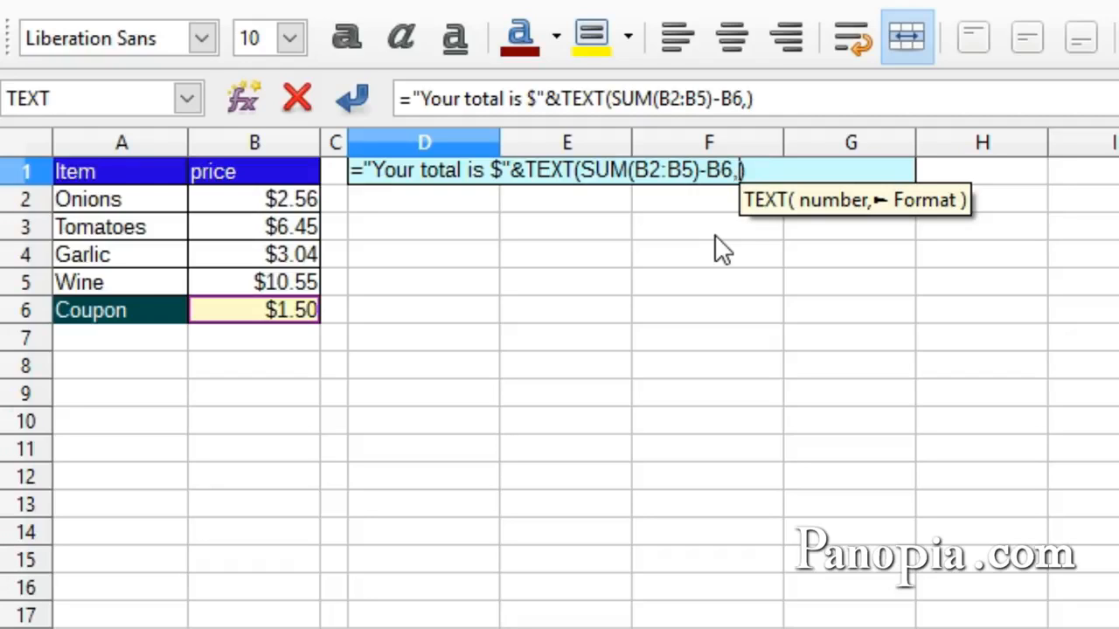
type("\"")
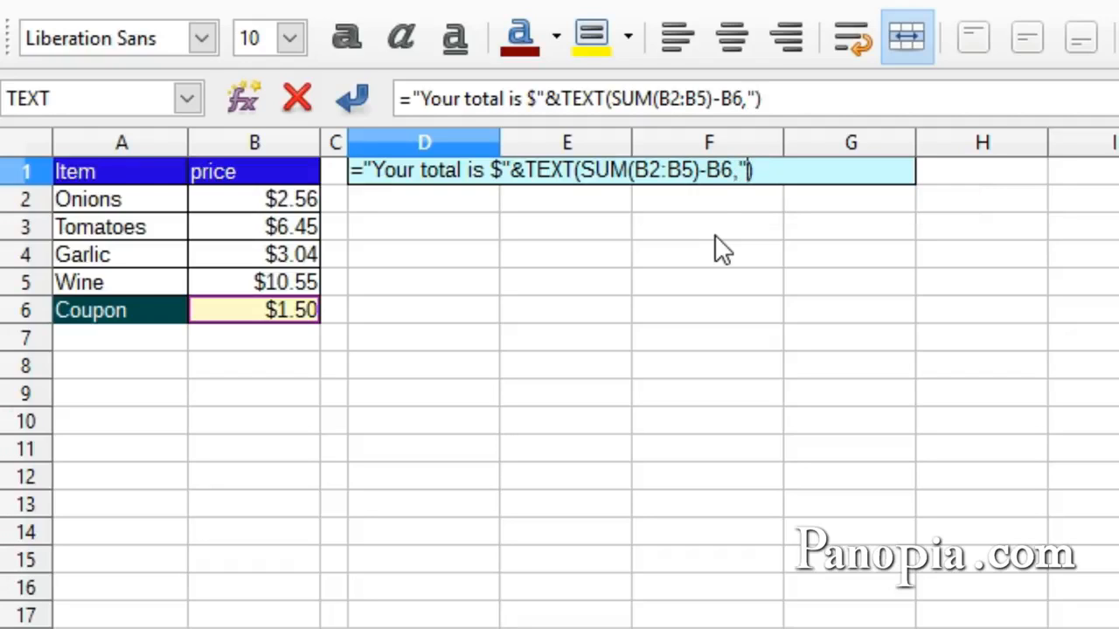
type("#,")
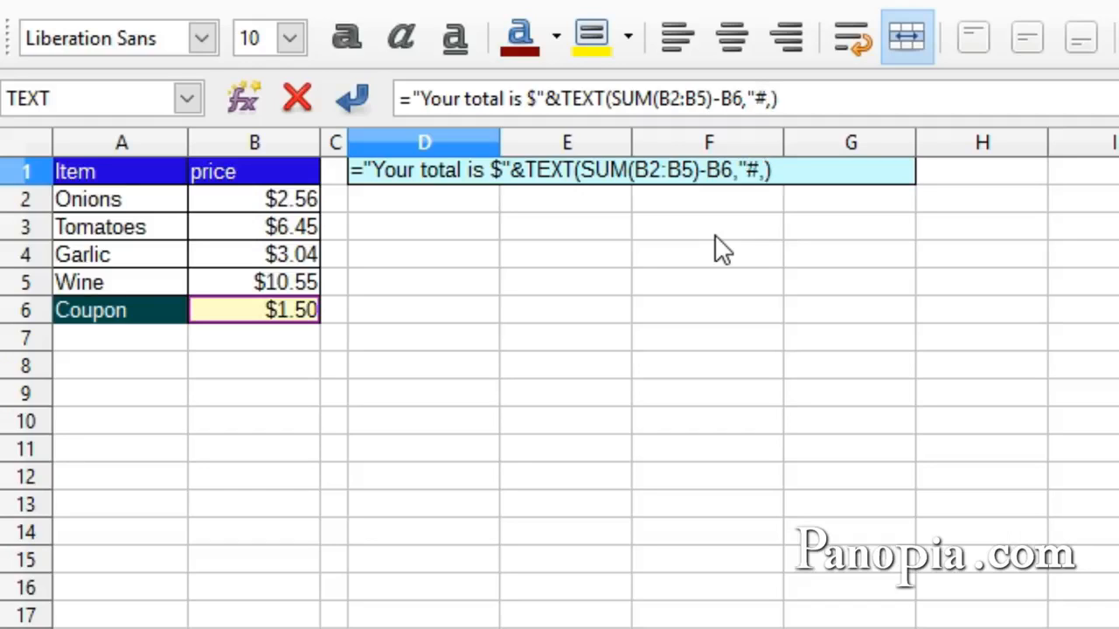
type("###")
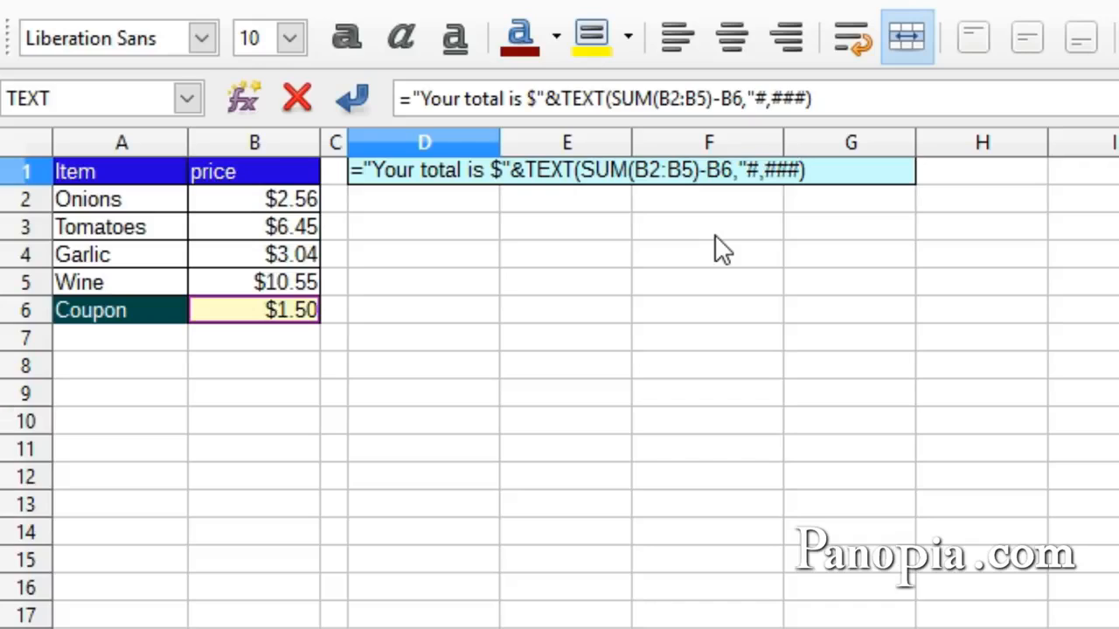
type(".00")
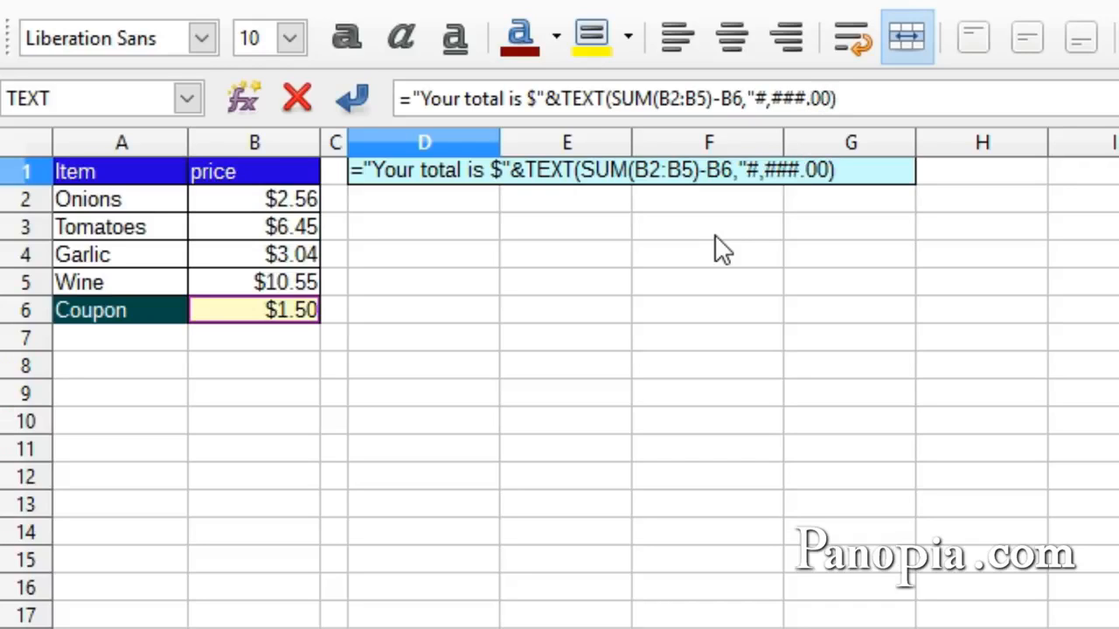
type("\")")
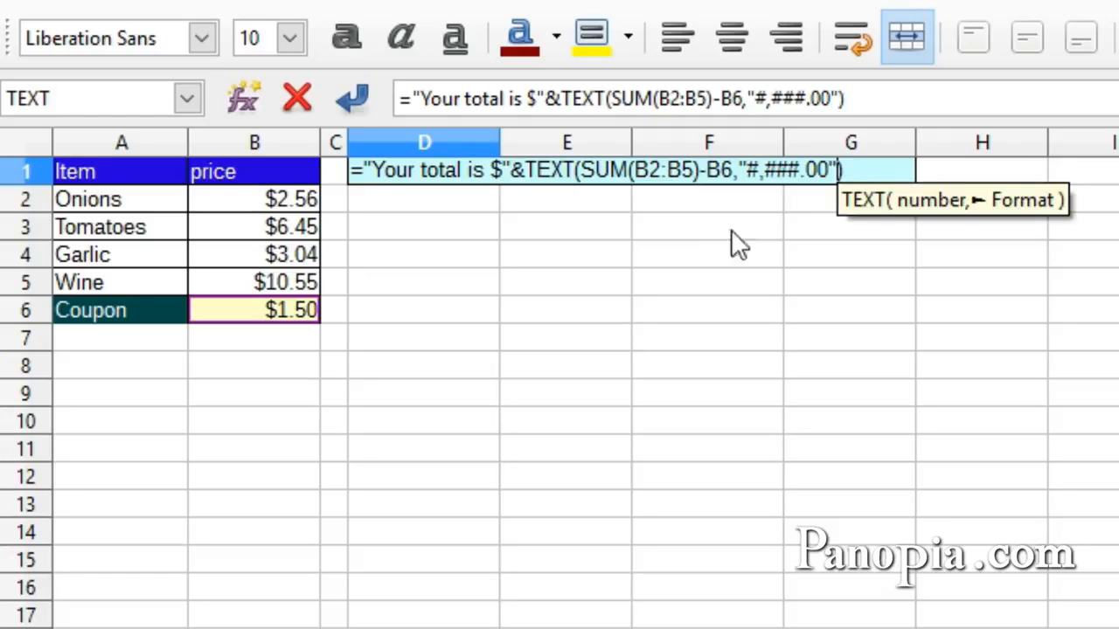
Append &", Thank You" after the TEXT function and enter the finished formula in D1.
left_click(859, 170)
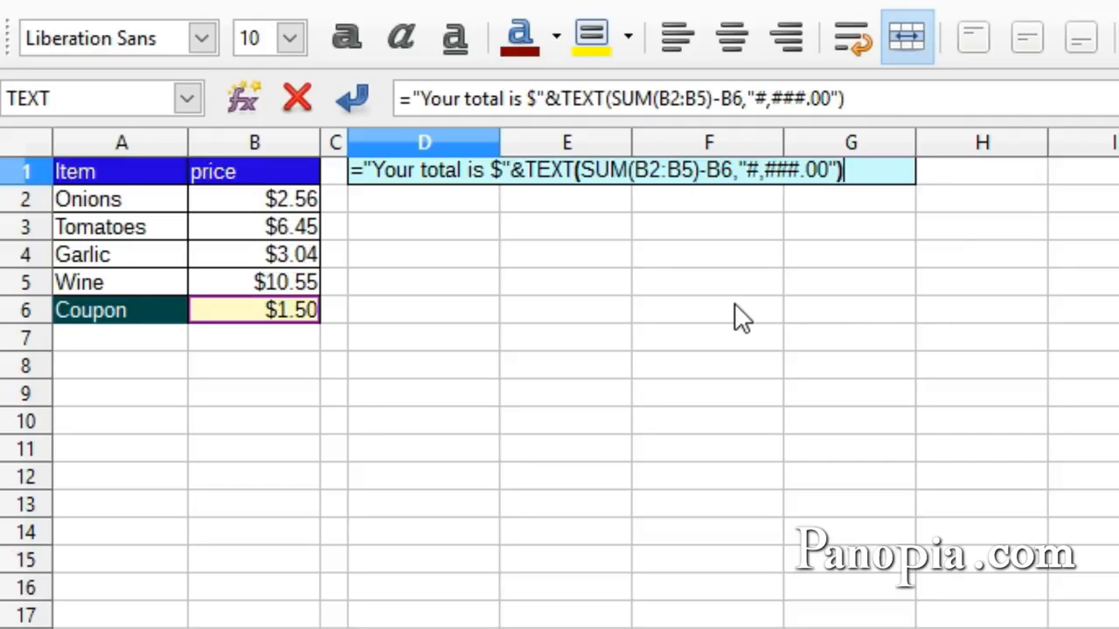
type("&")
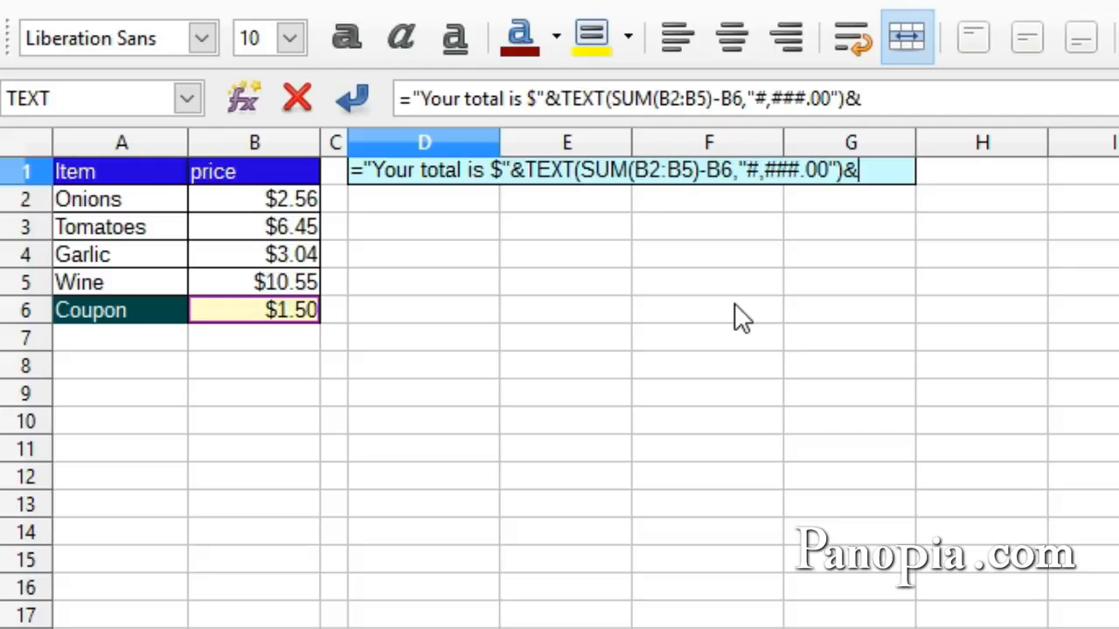
type("\", Thank ")
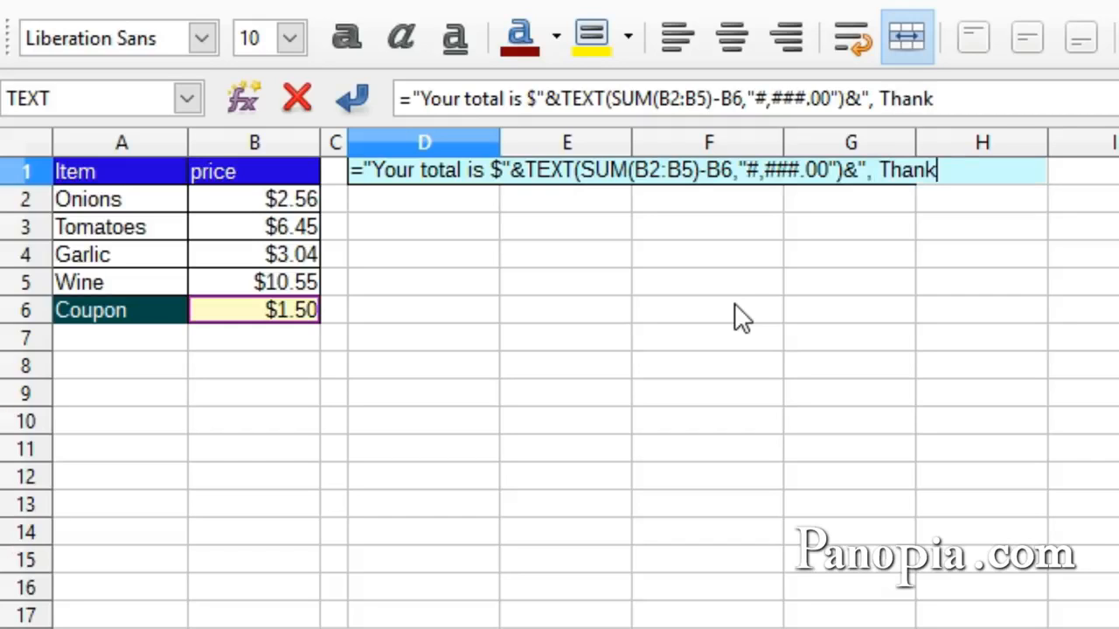
type("You\"")
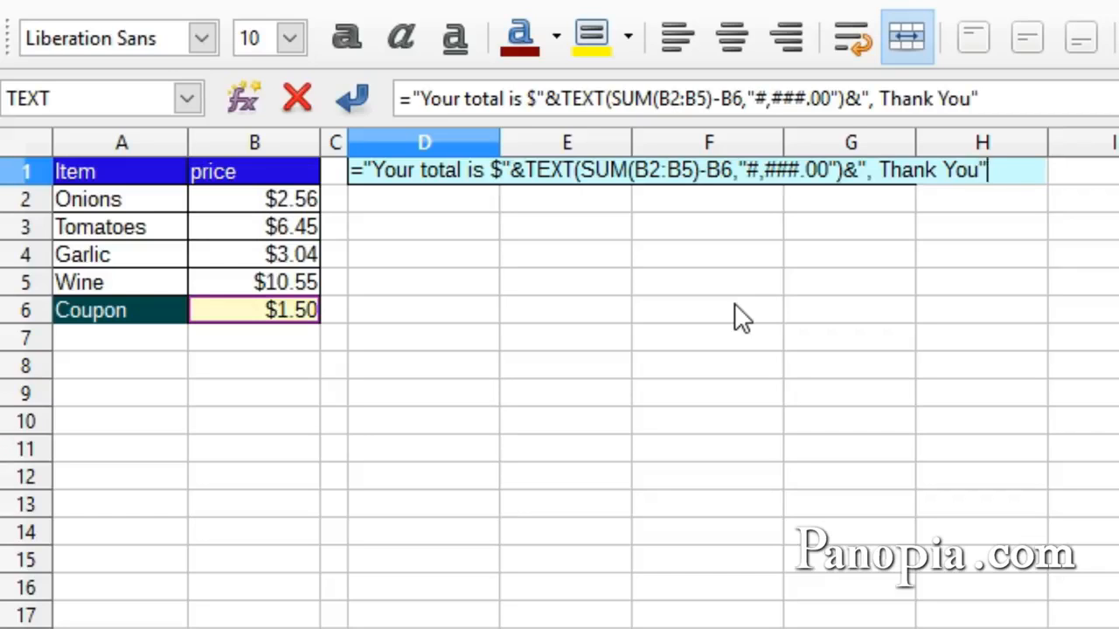
key("Return")
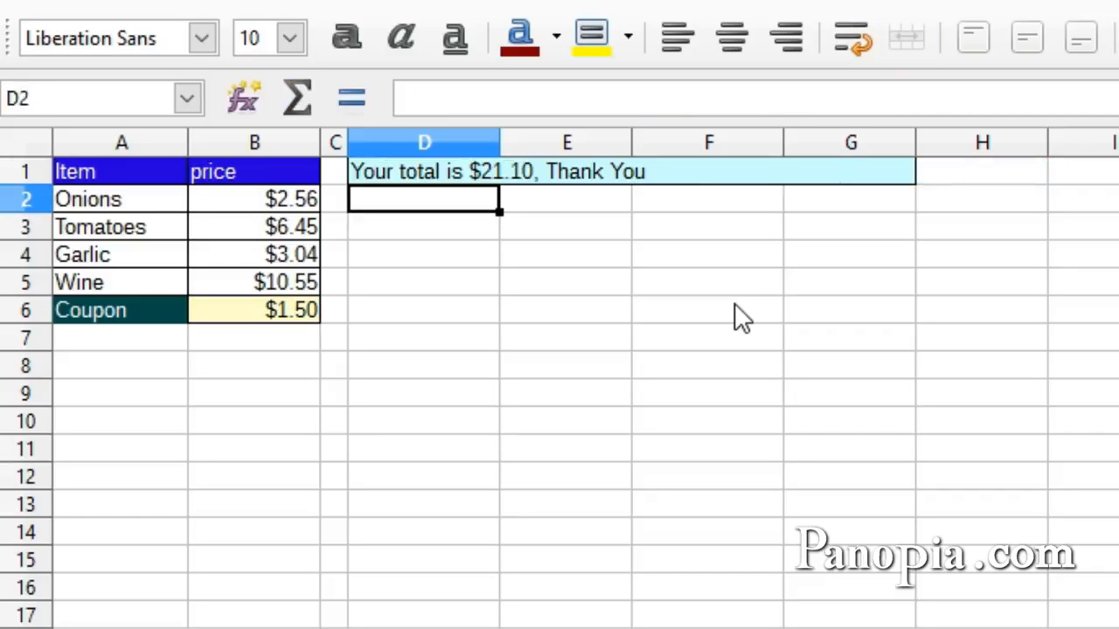